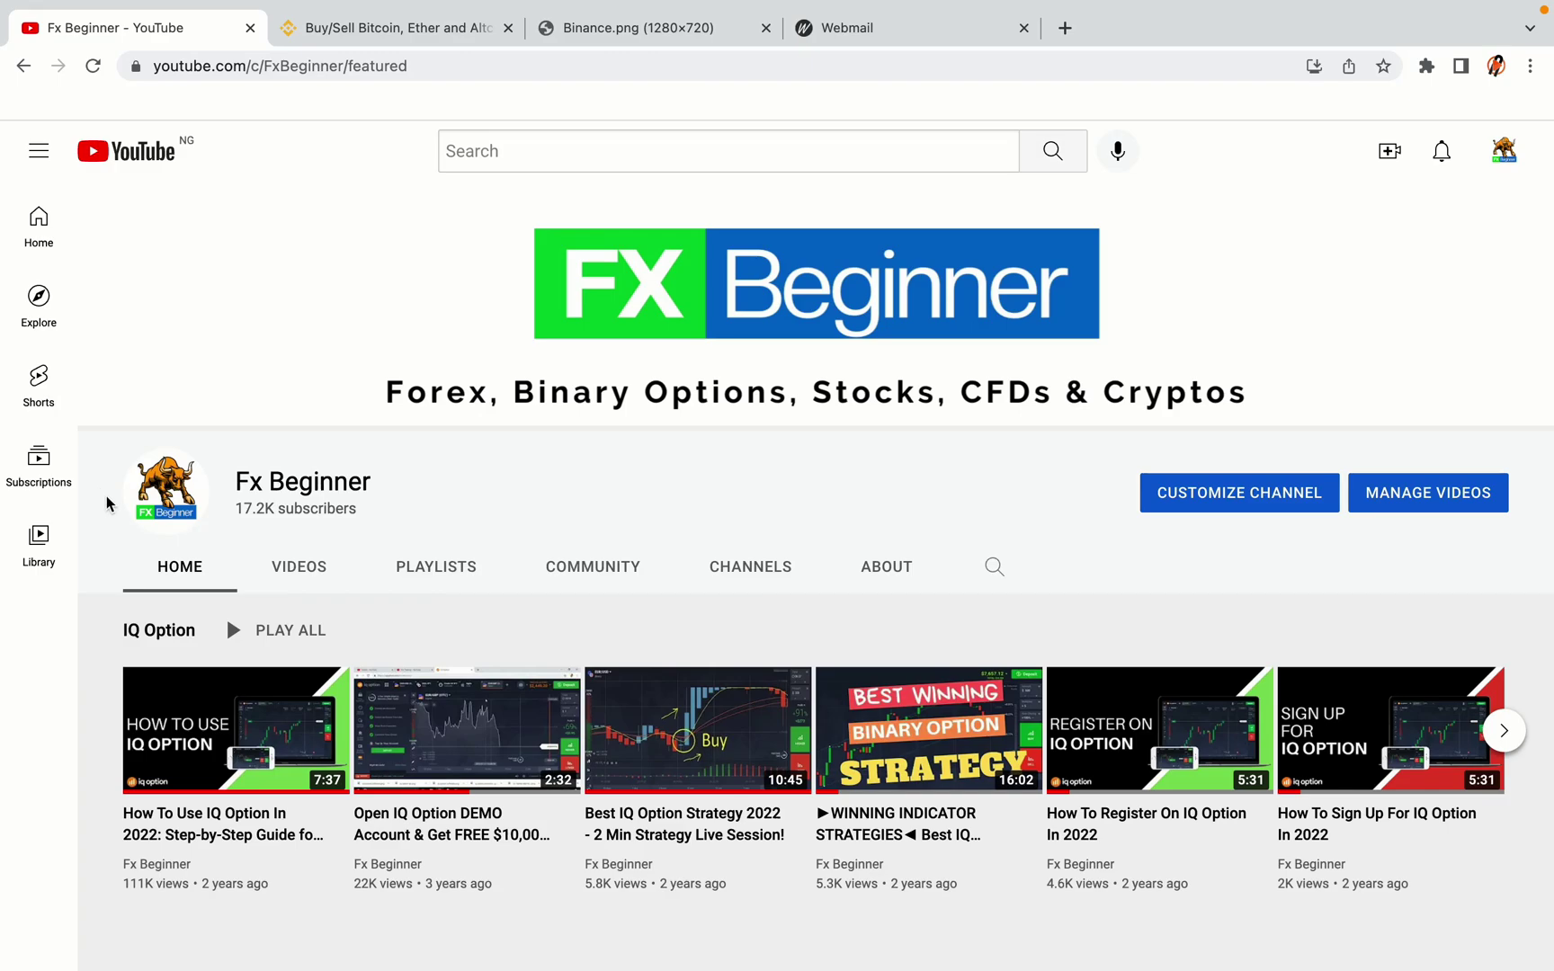
Step: Leave the YouTube Fx Beginner channel page for the 'Buy/Sell Bitcoin, Ether and Altcoins' Binance tab
{"action": "scroll", "coordinate": [106, 499], "scroll_direction": "up", "scroll_amount": 2}
{"action": "left_click", "coordinate": [388, 28]}
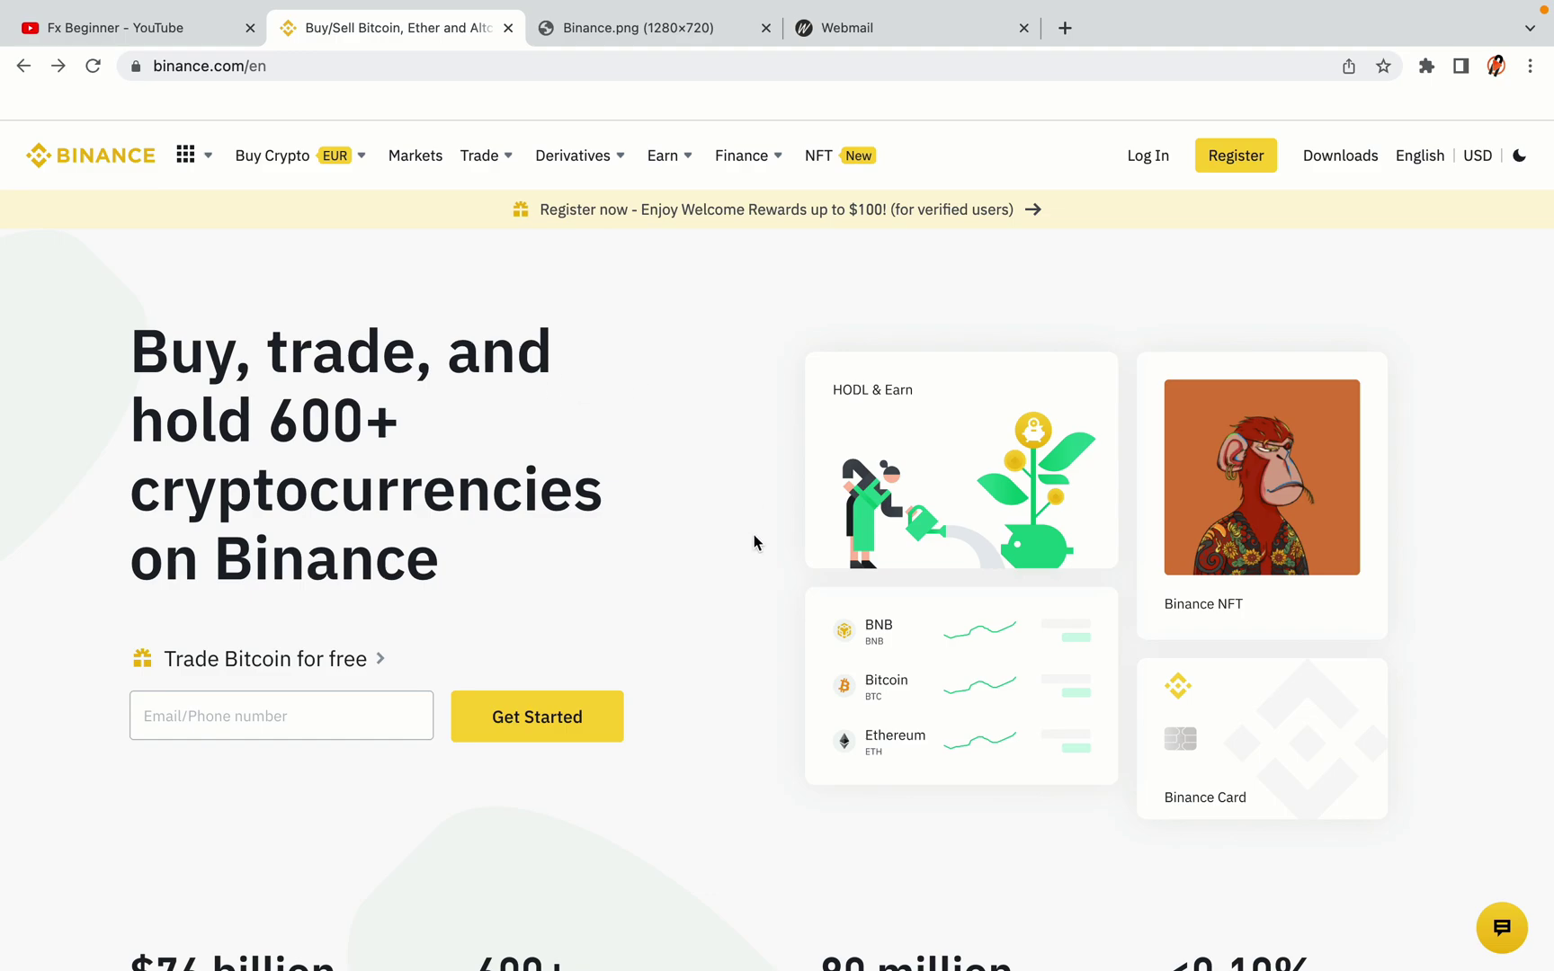
{"action": "scroll", "coordinate": [754, 538], "scroll_direction": "down", "scroll_amount": 4}
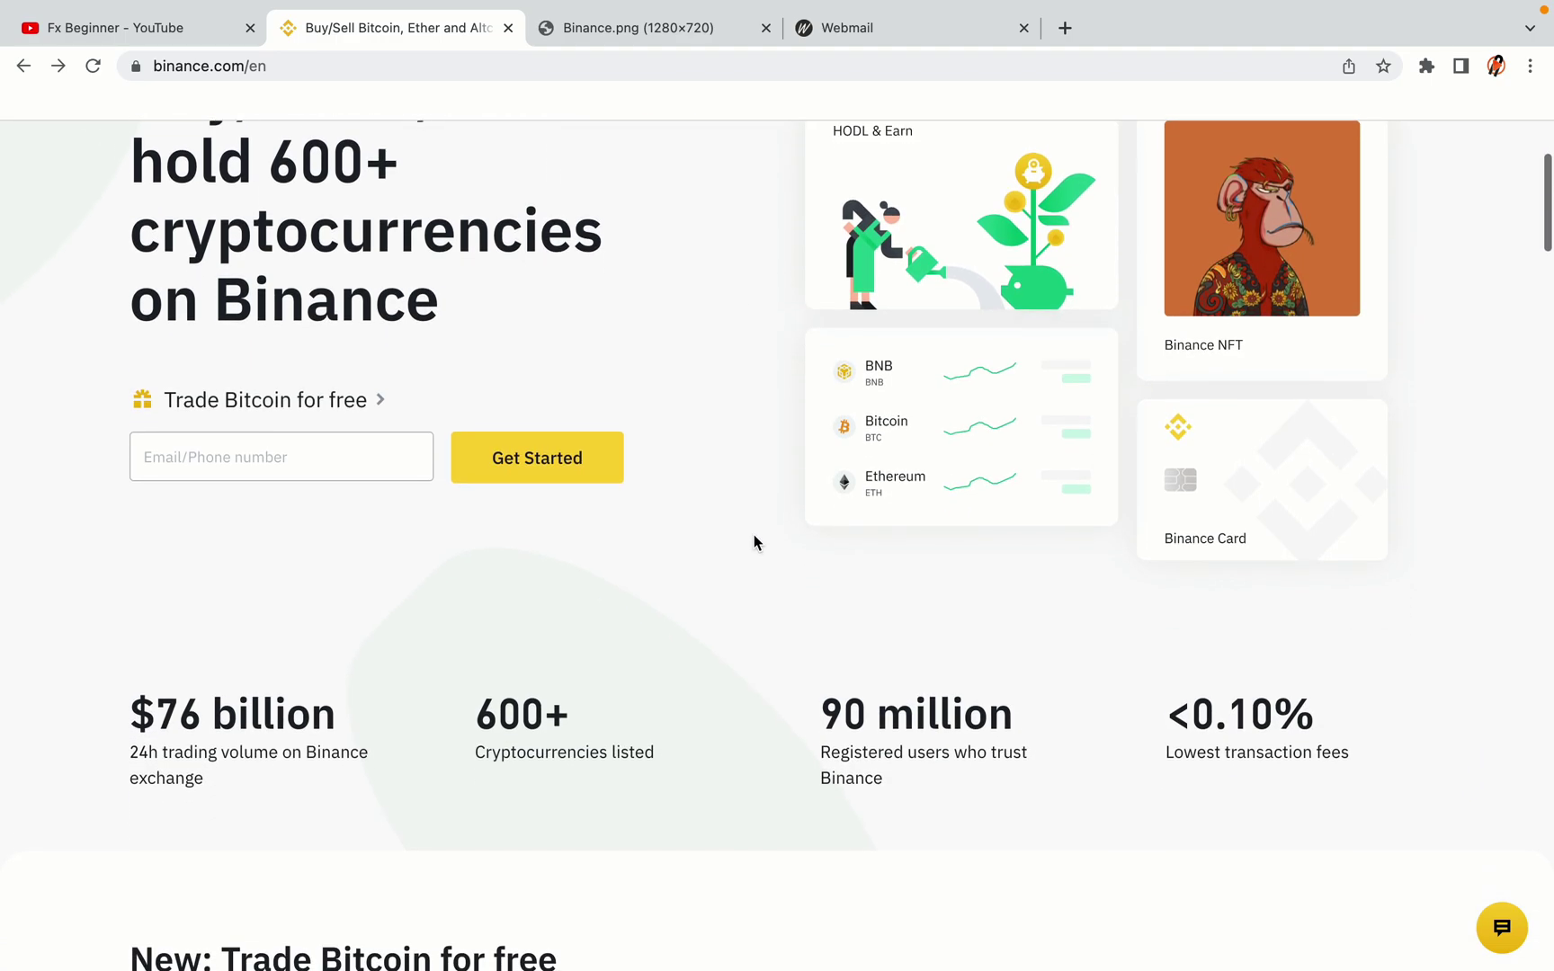
{"action": "scroll", "coordinate": [754, 543], "scroll_direction": "down", "scroll_amount": 1}
{"action": "scroll", "coordinate": [754, 543], "scroll_direction": "down", "scroll_amount": 5}
{"action": "scroll", "coordinate": [754, 542], "scroll_direction": "up", "scroll_amount": 4}
{"action": "scroll", "coordinate": [755, 542], "scroll_direction": "down", "scroll_amount": 10}
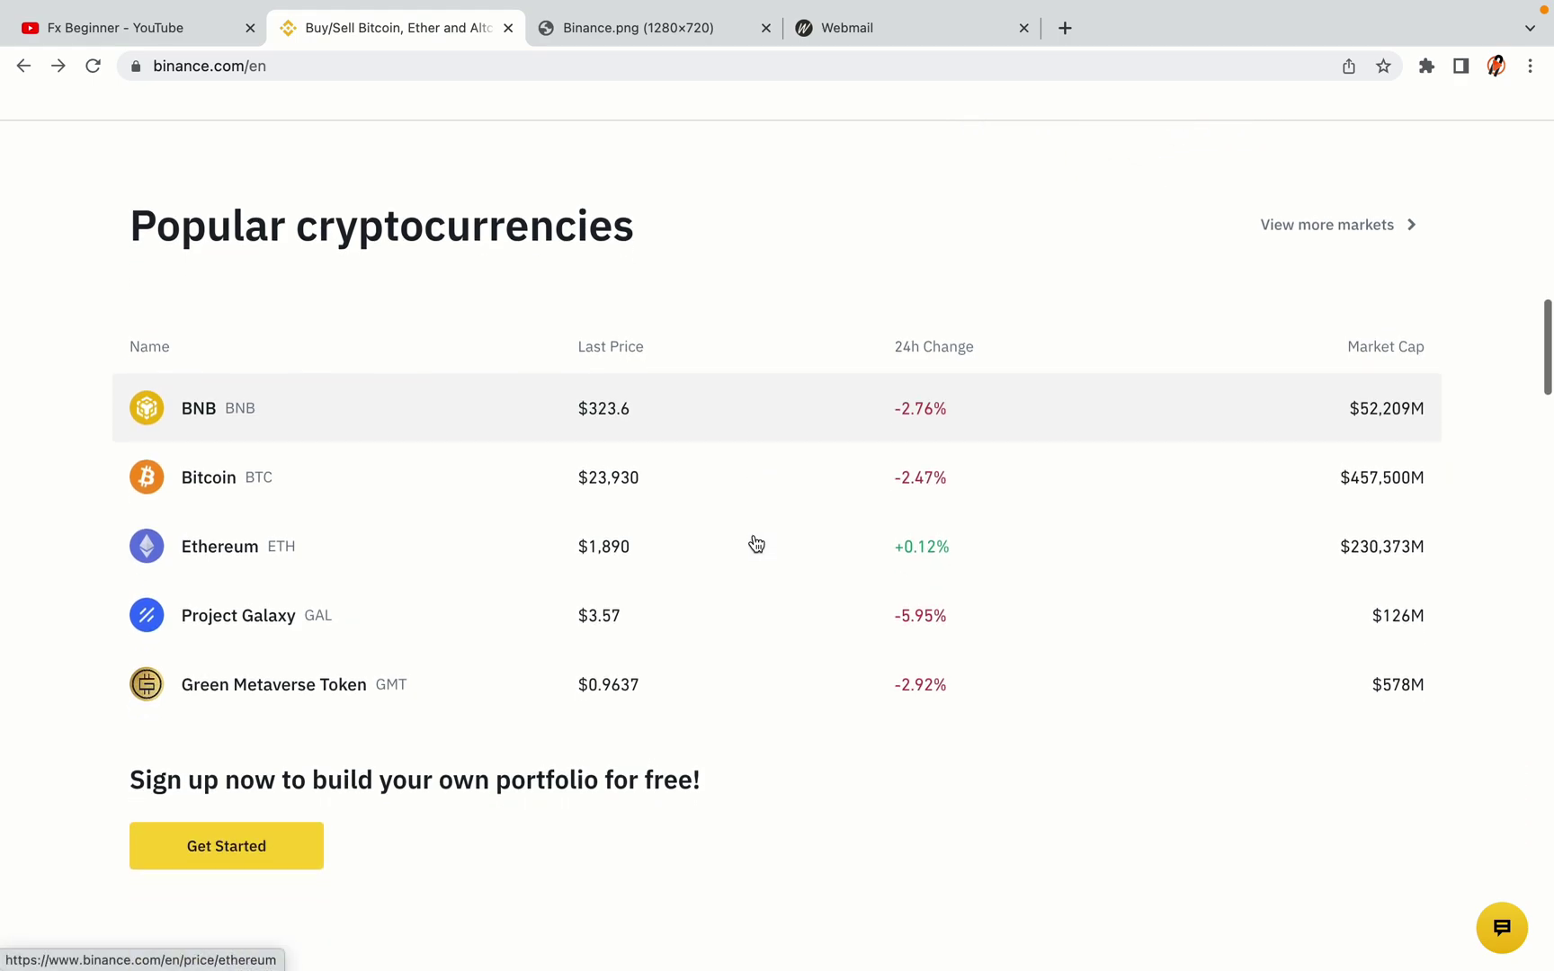
{"action": "scroll", "coordinate": [755, 543], "scroll_direction": "down", "scroll_amount": 3}
{"action": "scroll", "coordinate": [755, 543], "scroll_direction": "down", "scroll_amount": 7}
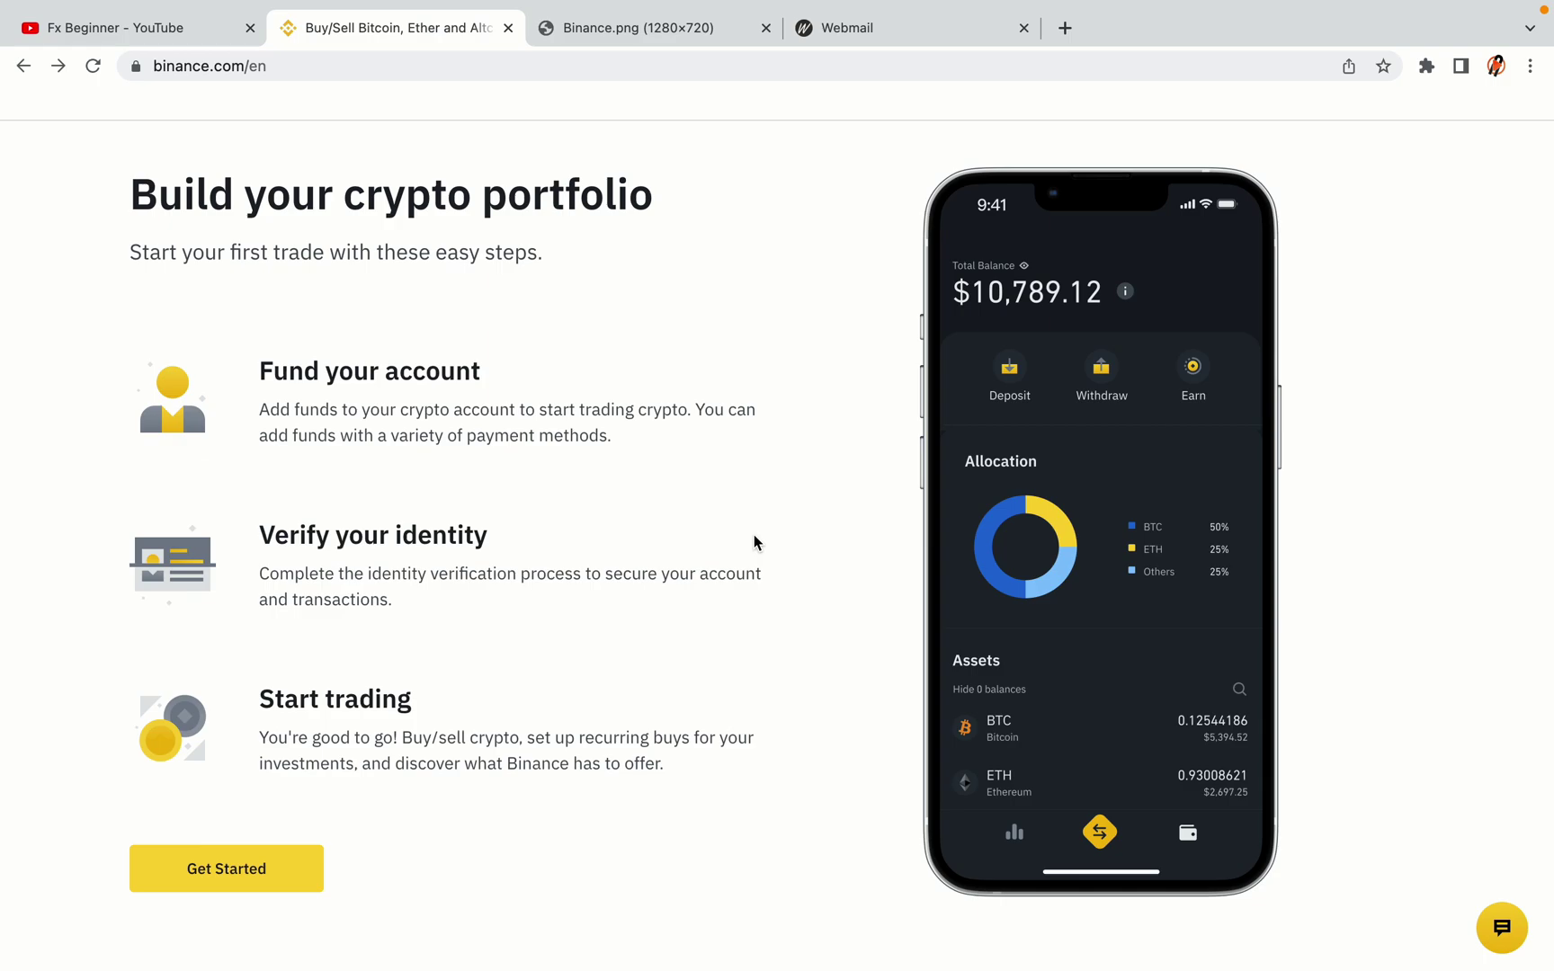
{"action": "scroll", "coordinate": [754, 536], "scroll_direction": "down", "scroll_amount": 9}
{"action": "scroll", "coordinate": [754, 538], "scroll_direction": "down", "scroll_amount": 9}
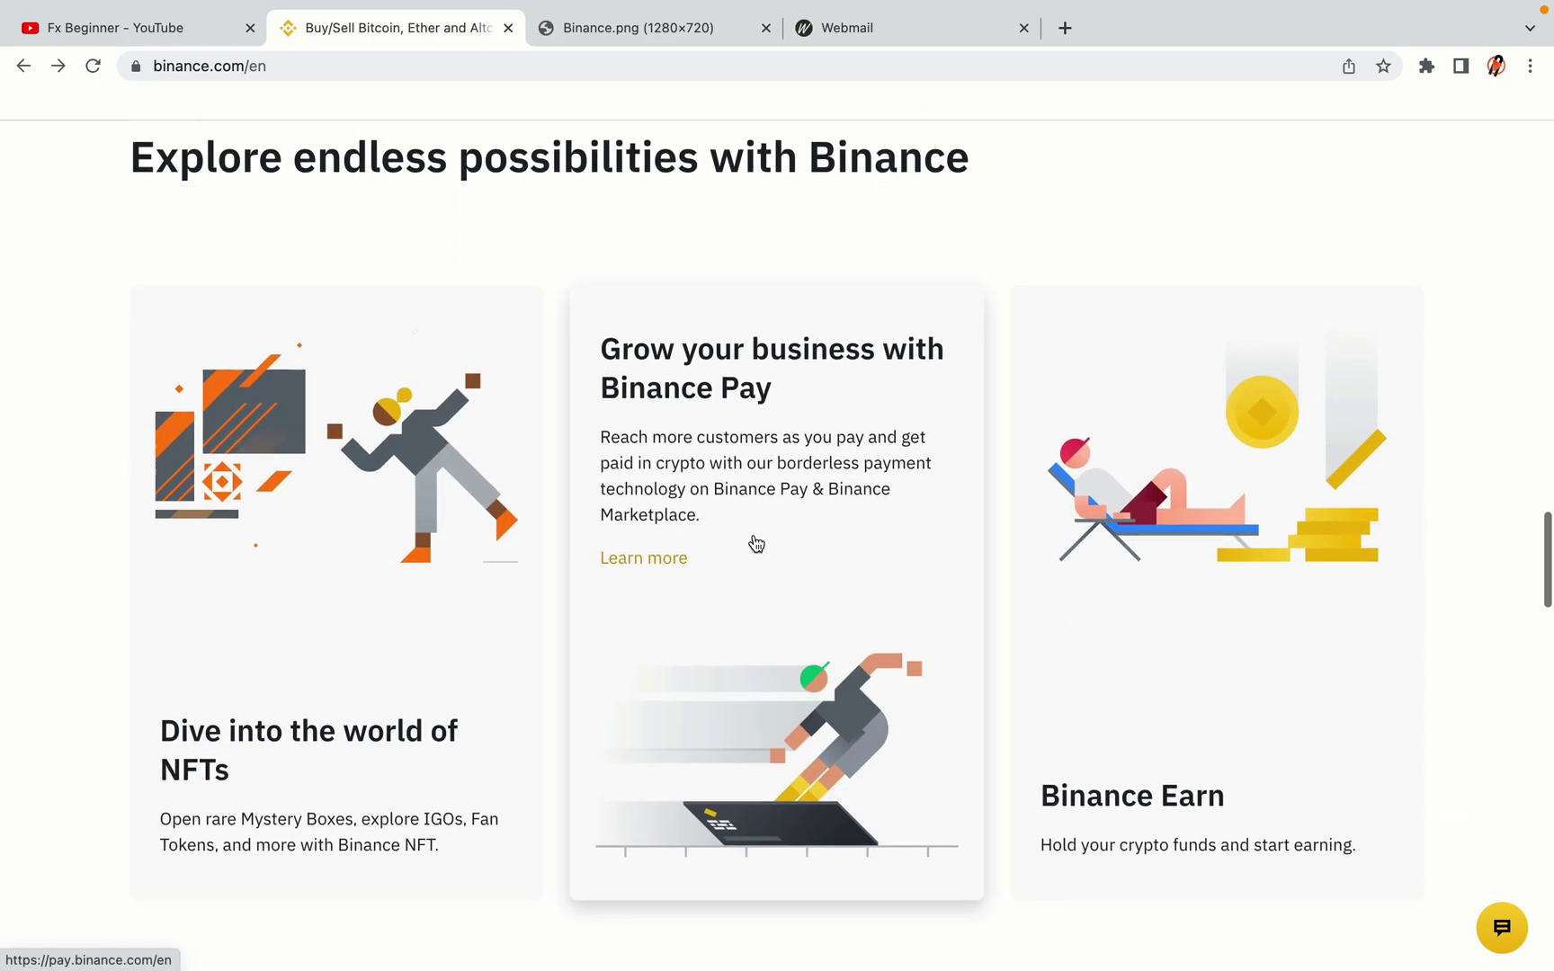
{"action": "scroll", "coordinate": [754, 536], "scroll_direction": "down", "scroll_amount": 2}
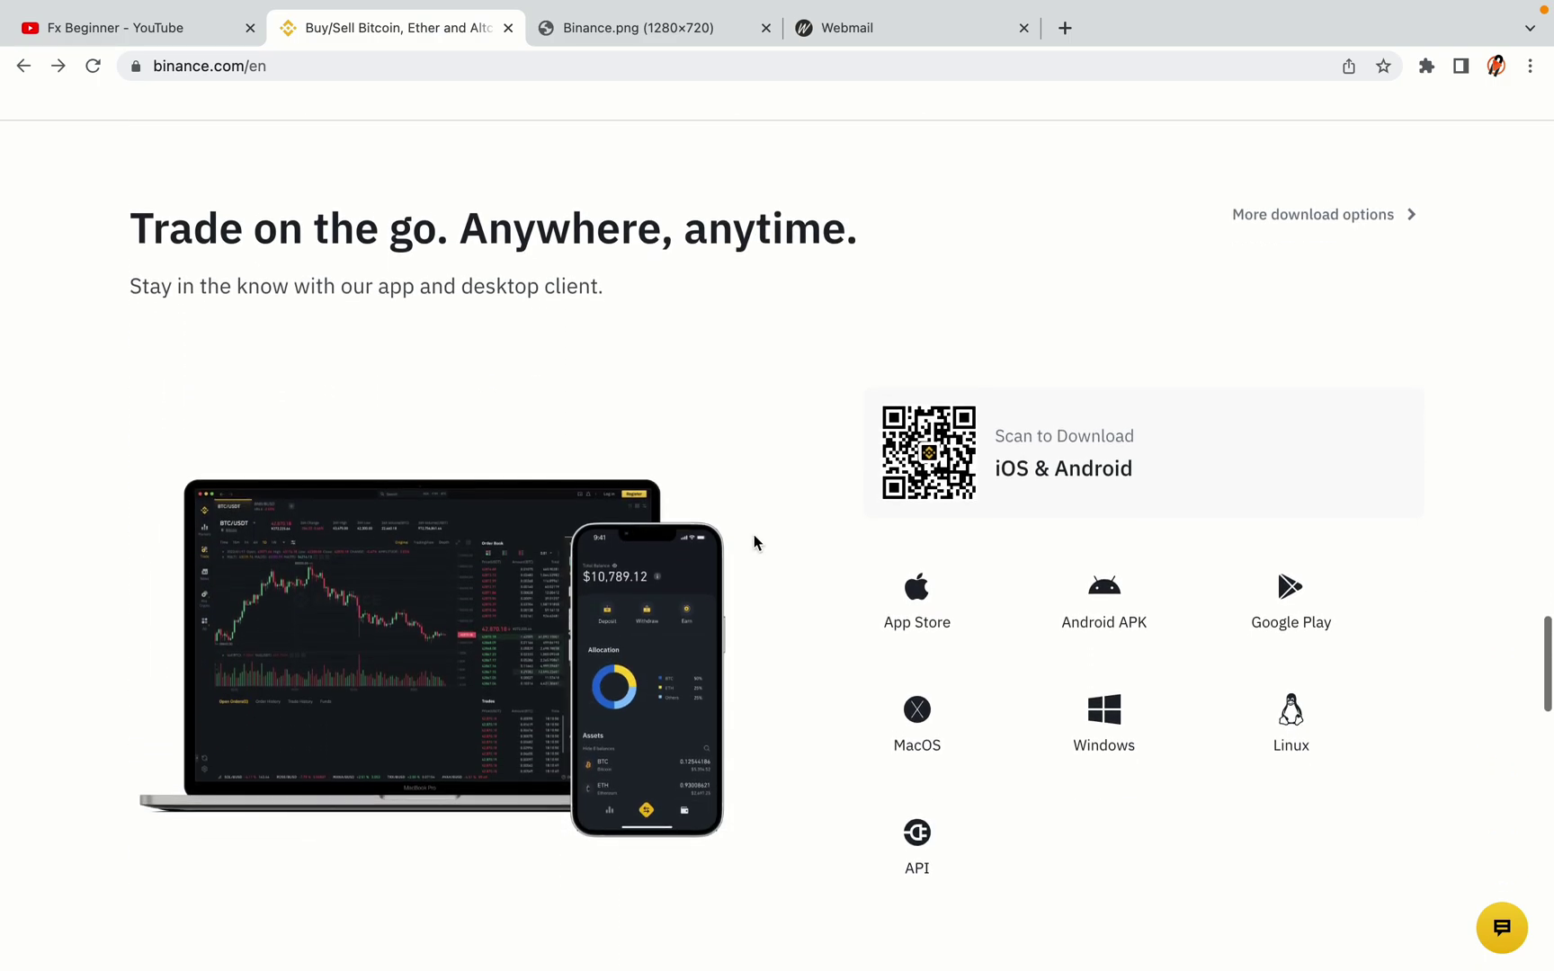
{"action": "scroll", "coordinate": [754, 535], "scroll_direction": "down", "scroll_amount": 7}
{"action": "scroll", "coordinate": [754, 536], "scroll_direction": "down", "scroll_amount": 4}
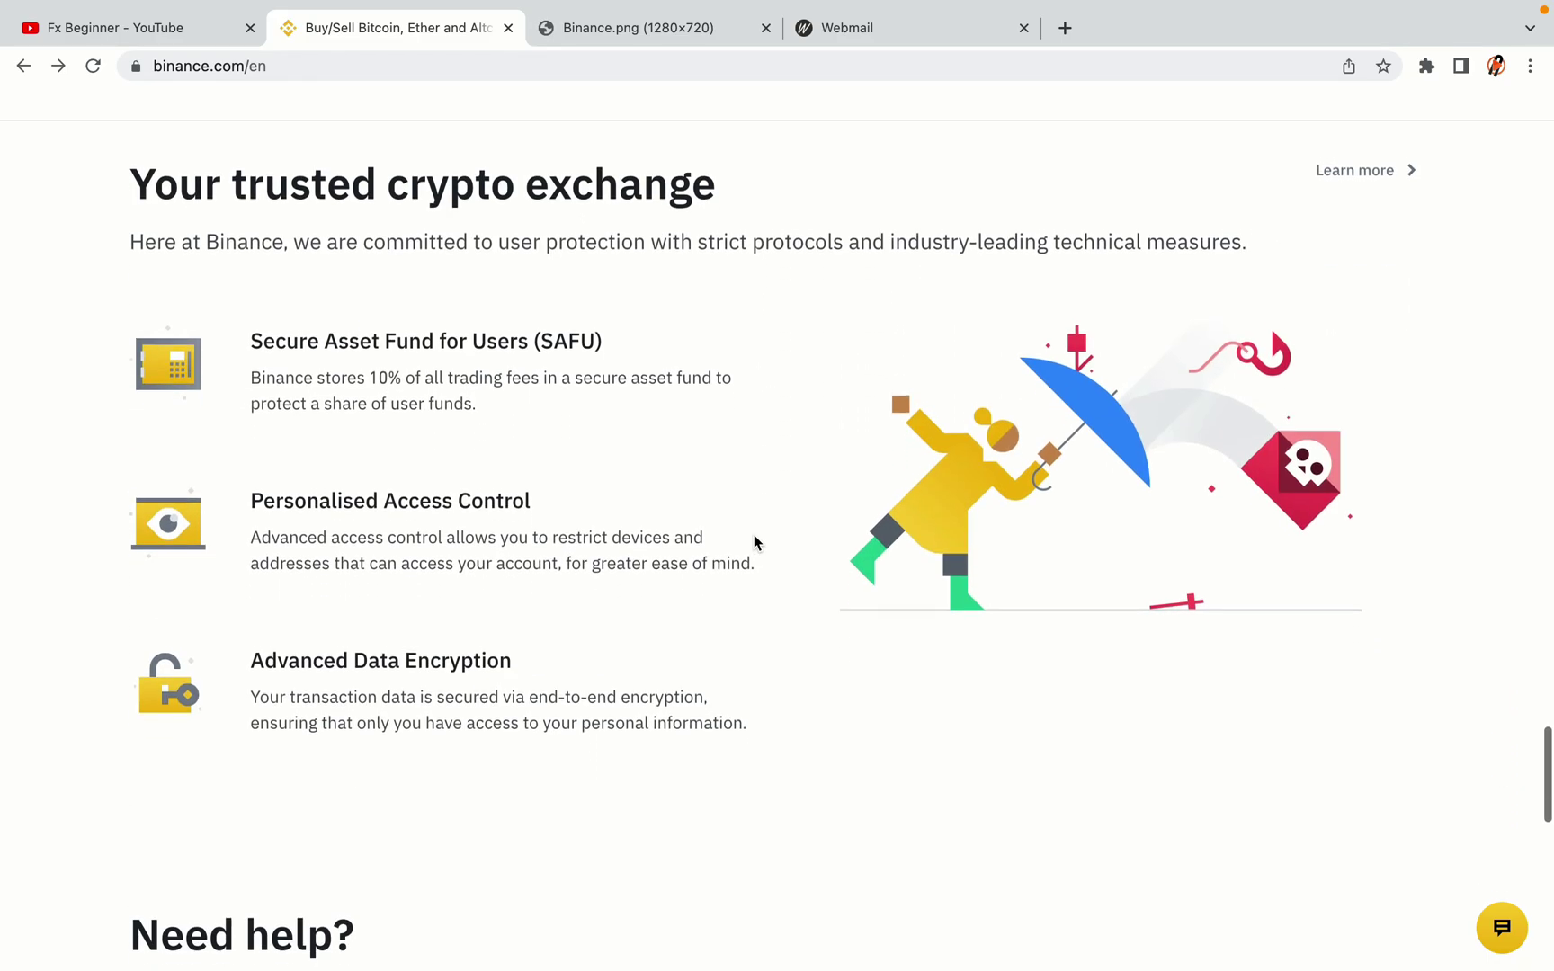
{"action": "scroll", "coordinate": [754, 535], "scroll_direction": "down", "scroll_amount": 8}
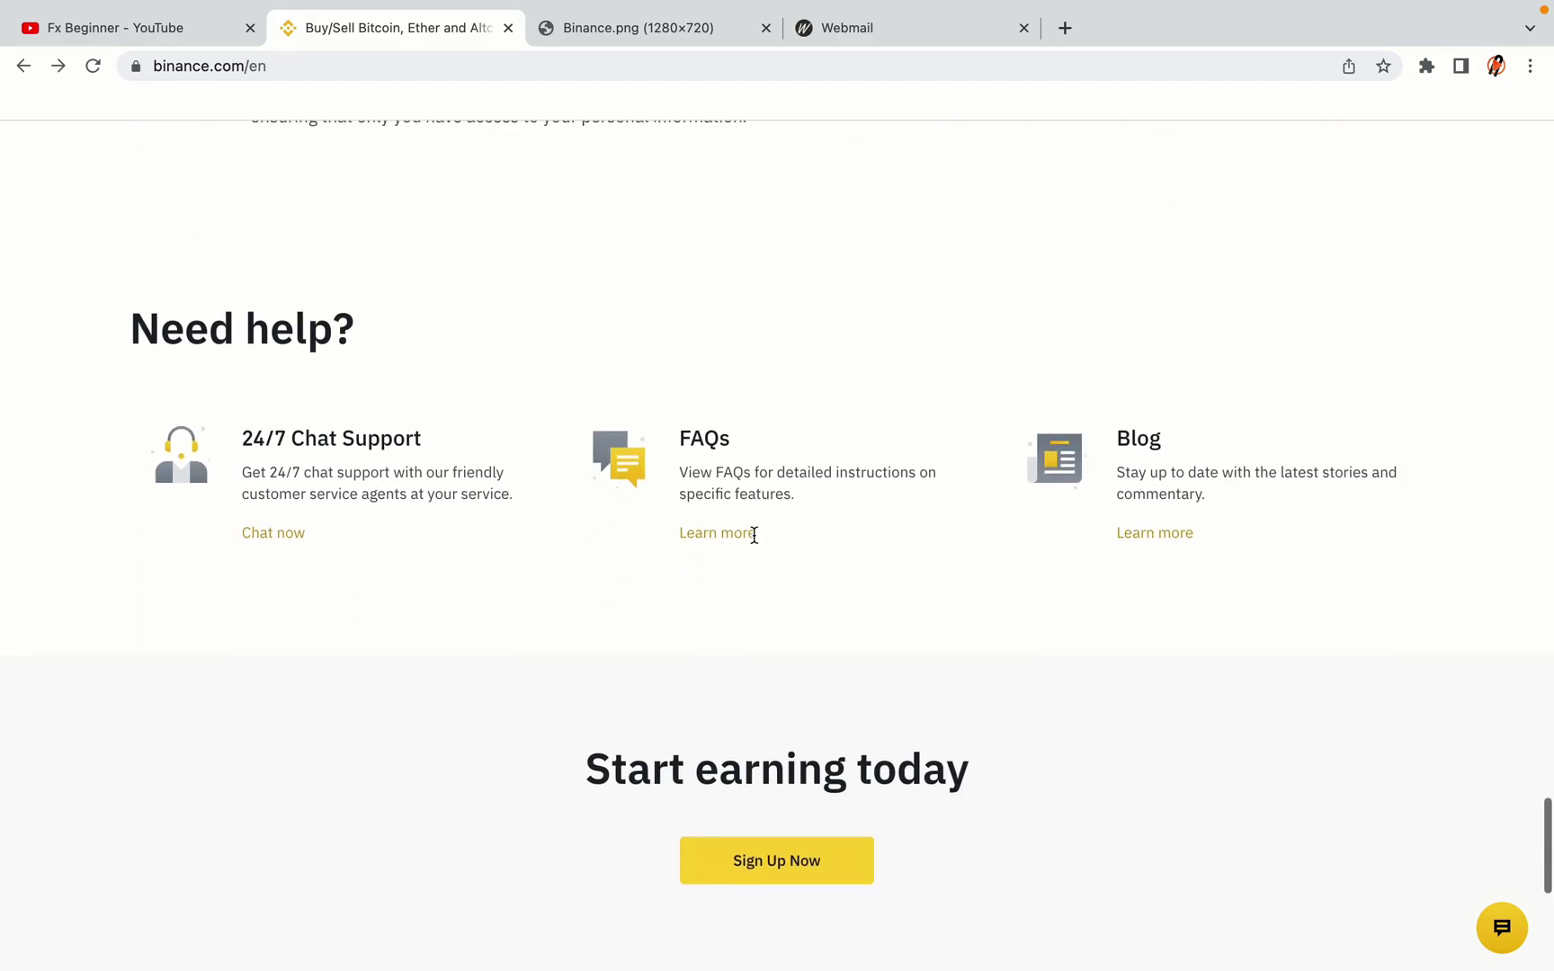
{"action": "scroll", "coordinate": [753, 534], "scroll_direction": "up", "scroll_amount": 20}
{"action": "scroll", "coordinate": [754, 536], "scroll_direction": "up", "scroll_amount": 15}
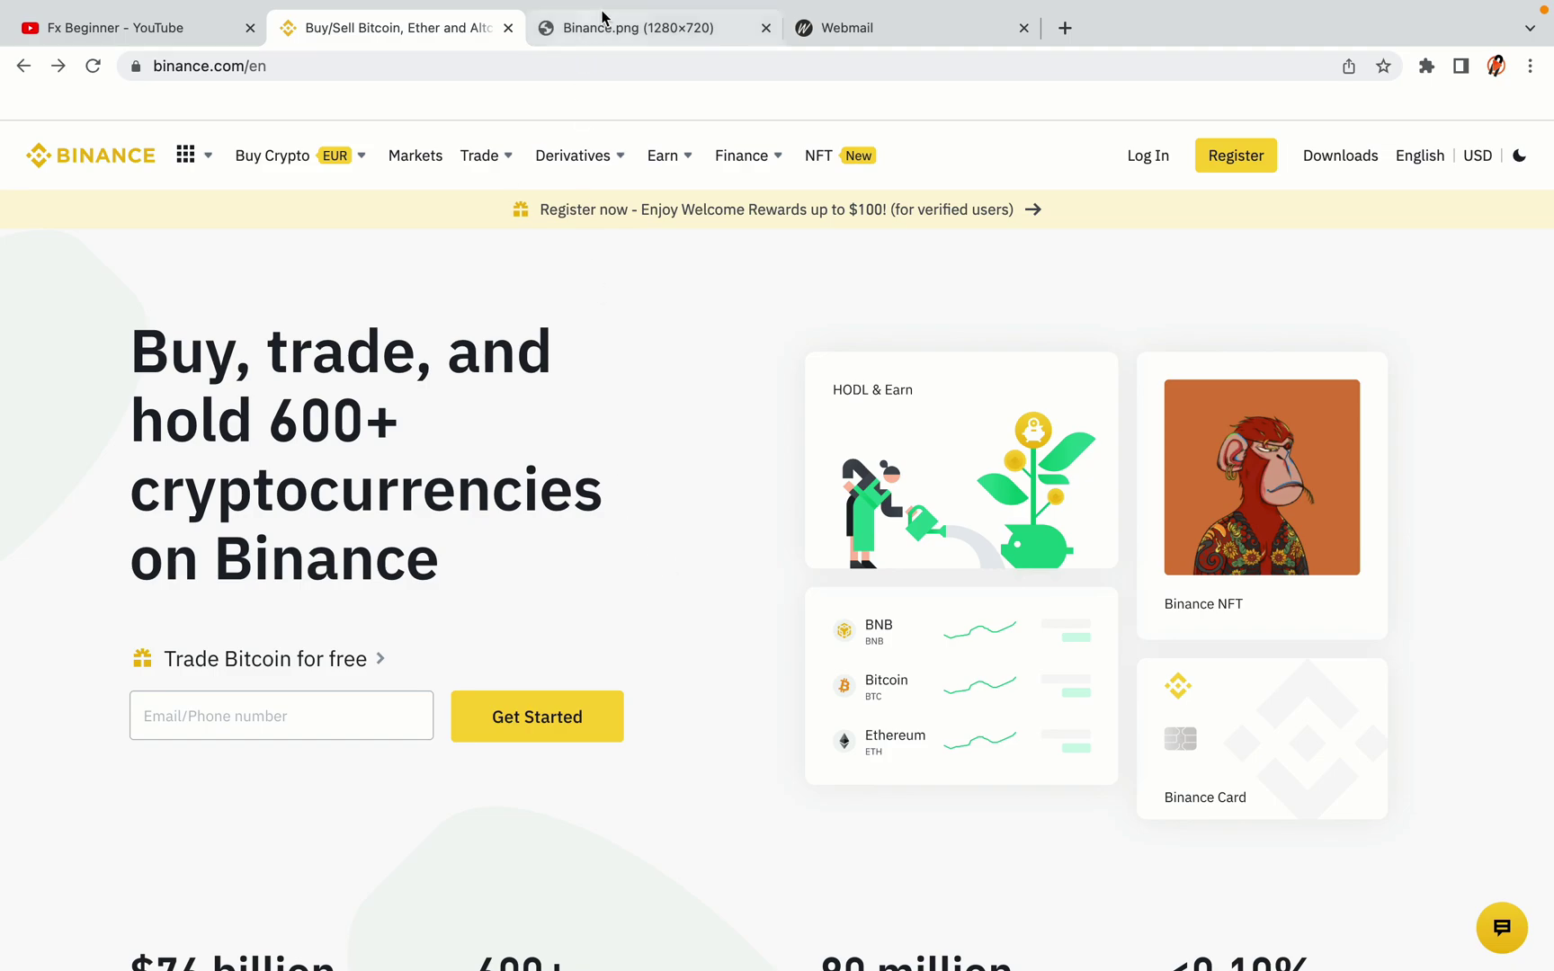
{"action": "left_click", "coordinate": [650, 28]}
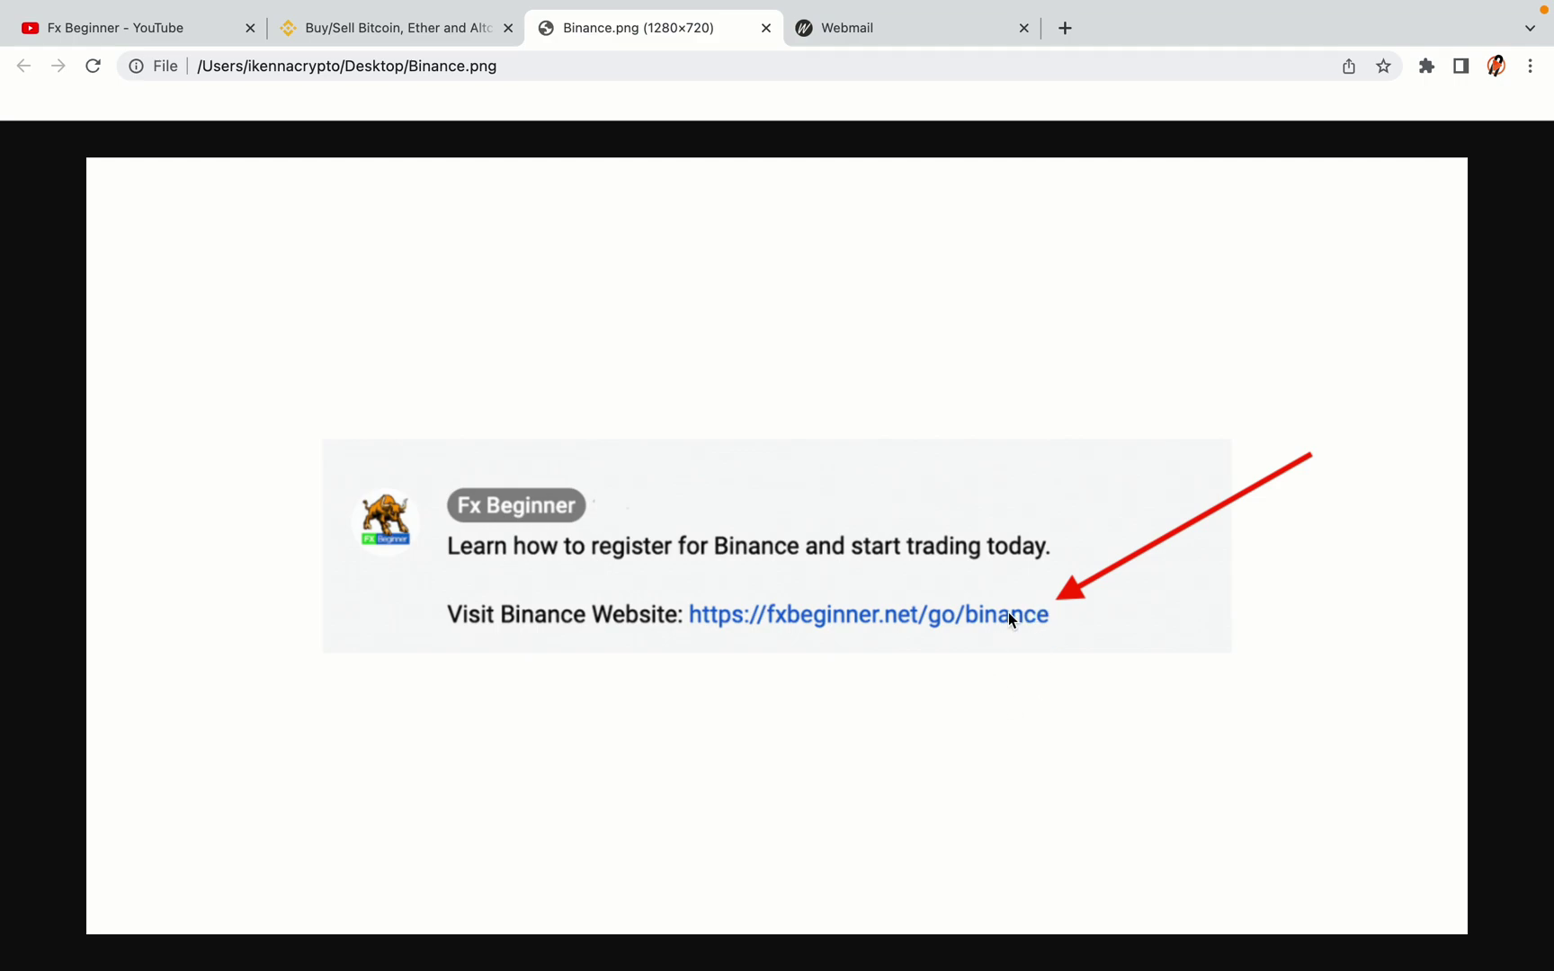
{"action": "key", "text": "ctrl+shift+Tab"}
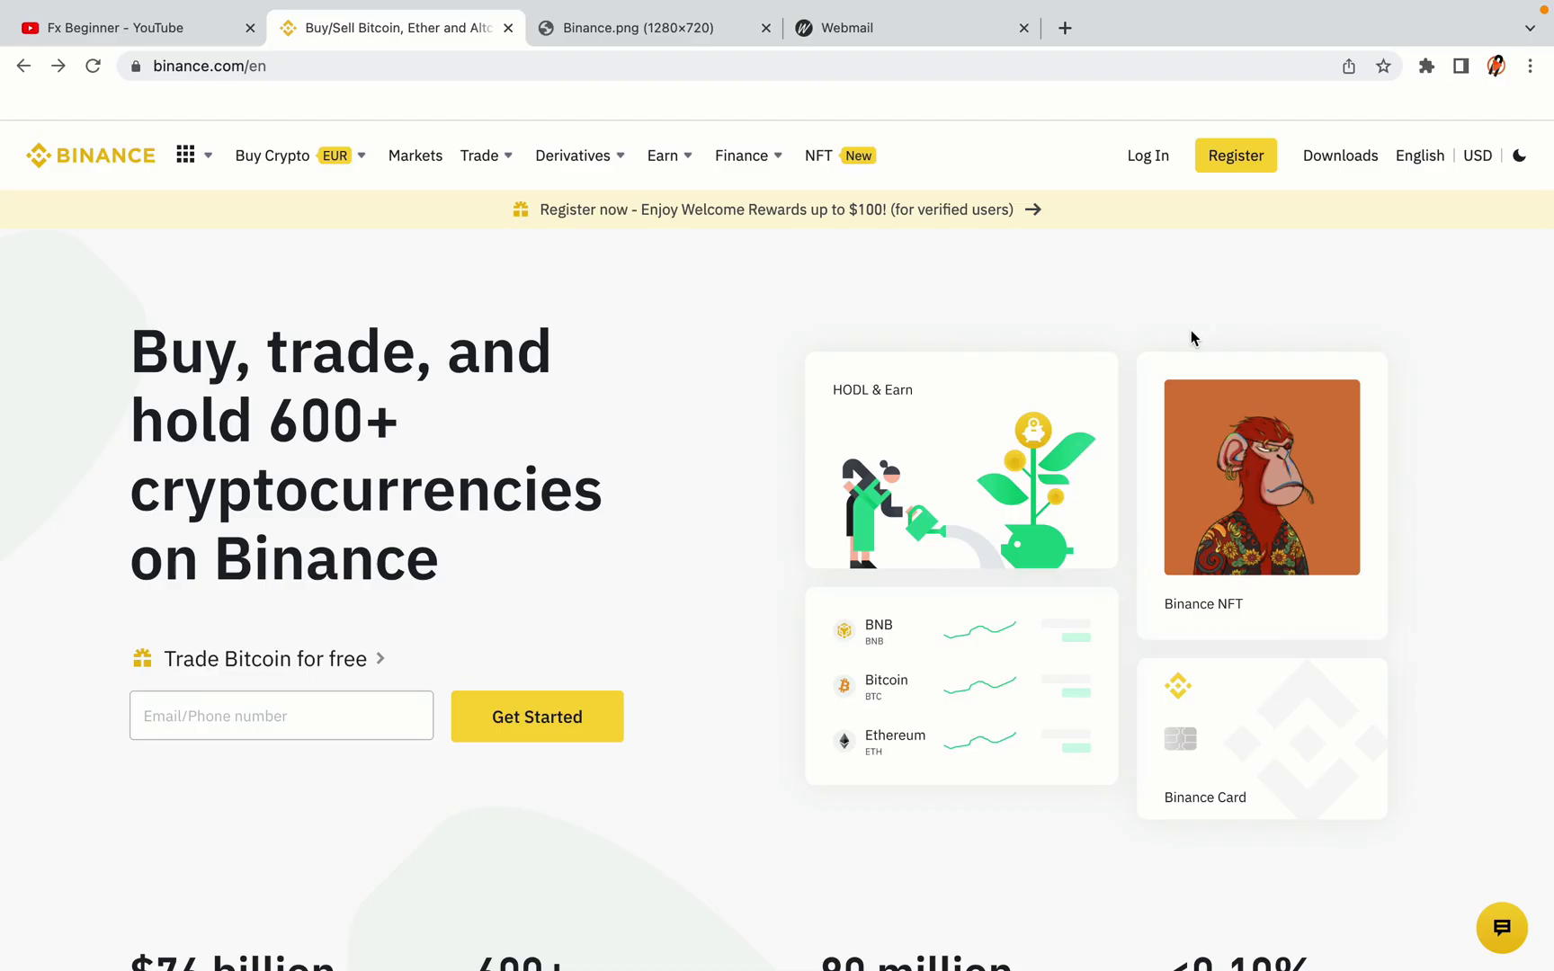
{"action": "left_click", "coordinate": [1249, 169]}
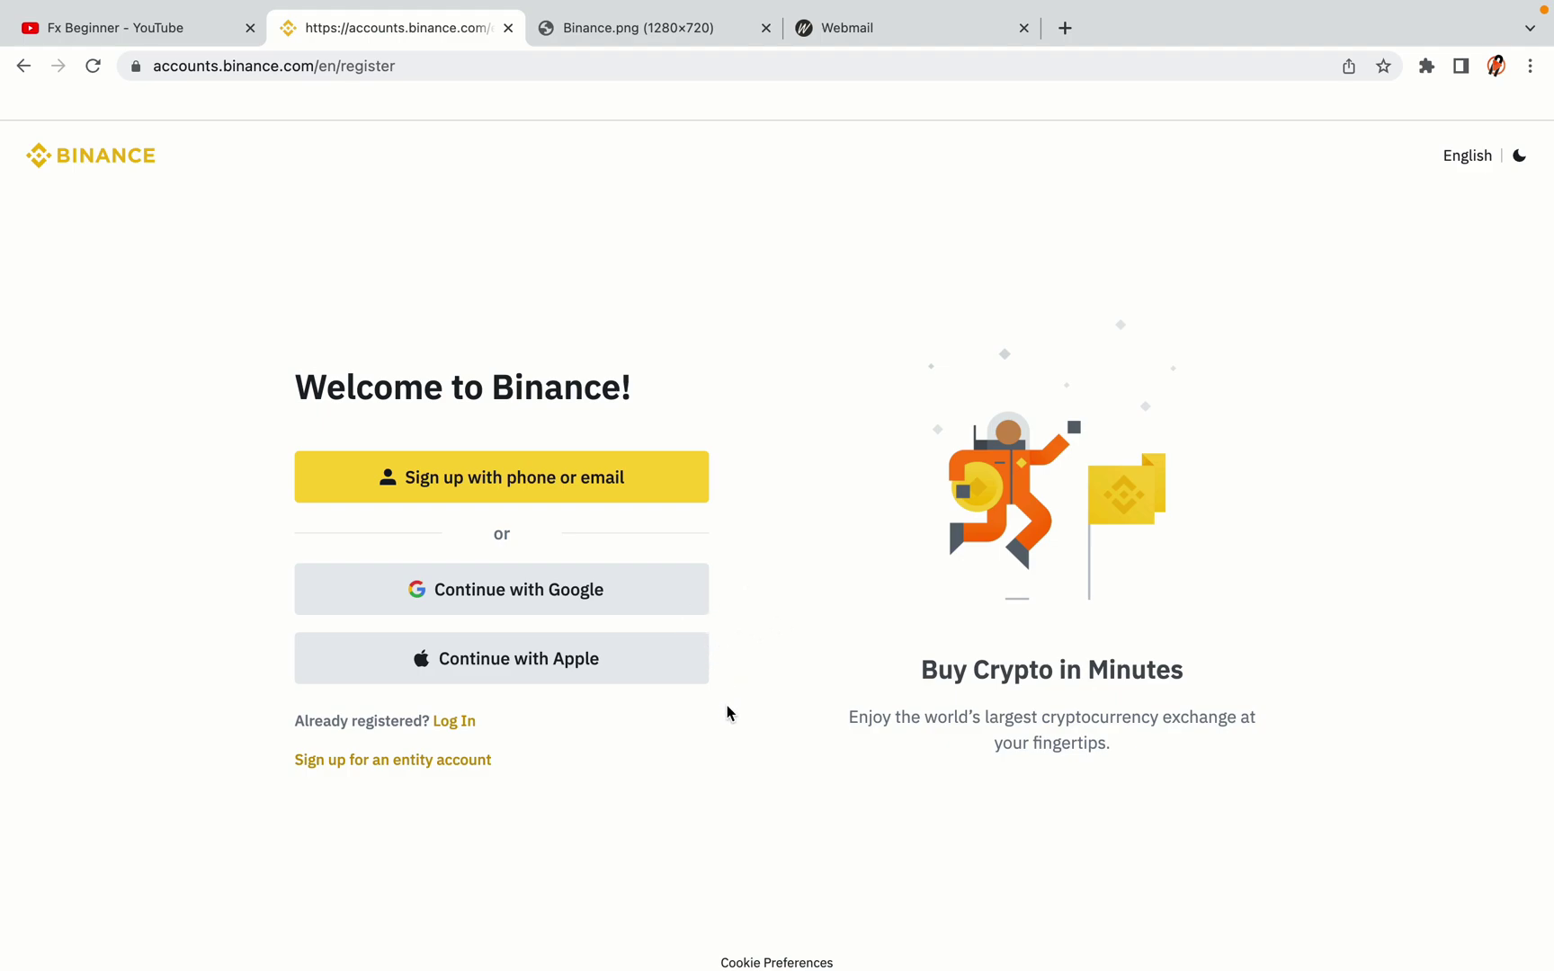
Step: Choose 'Sign up with phone or email' to reach the Create Personal Account form
{"action": "left_click", "coordinate": [641, 496]}
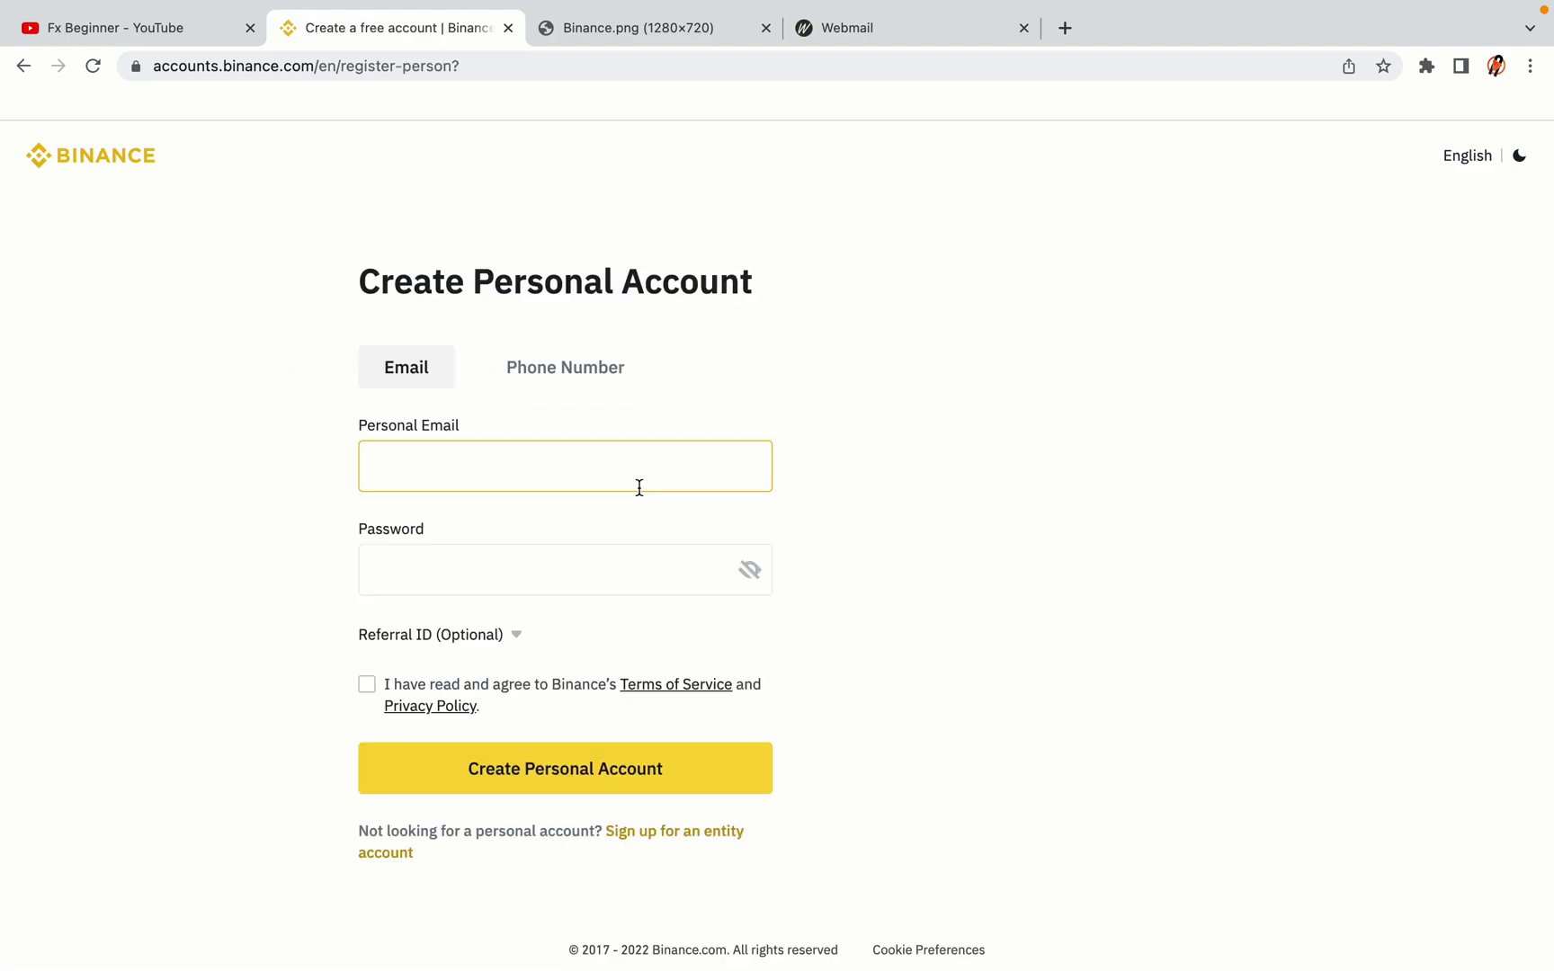
Step: Enter the email and password, accept the Terms of Service, and create the personal account
{"action": "left_click", "coordinate": [953, 550]}
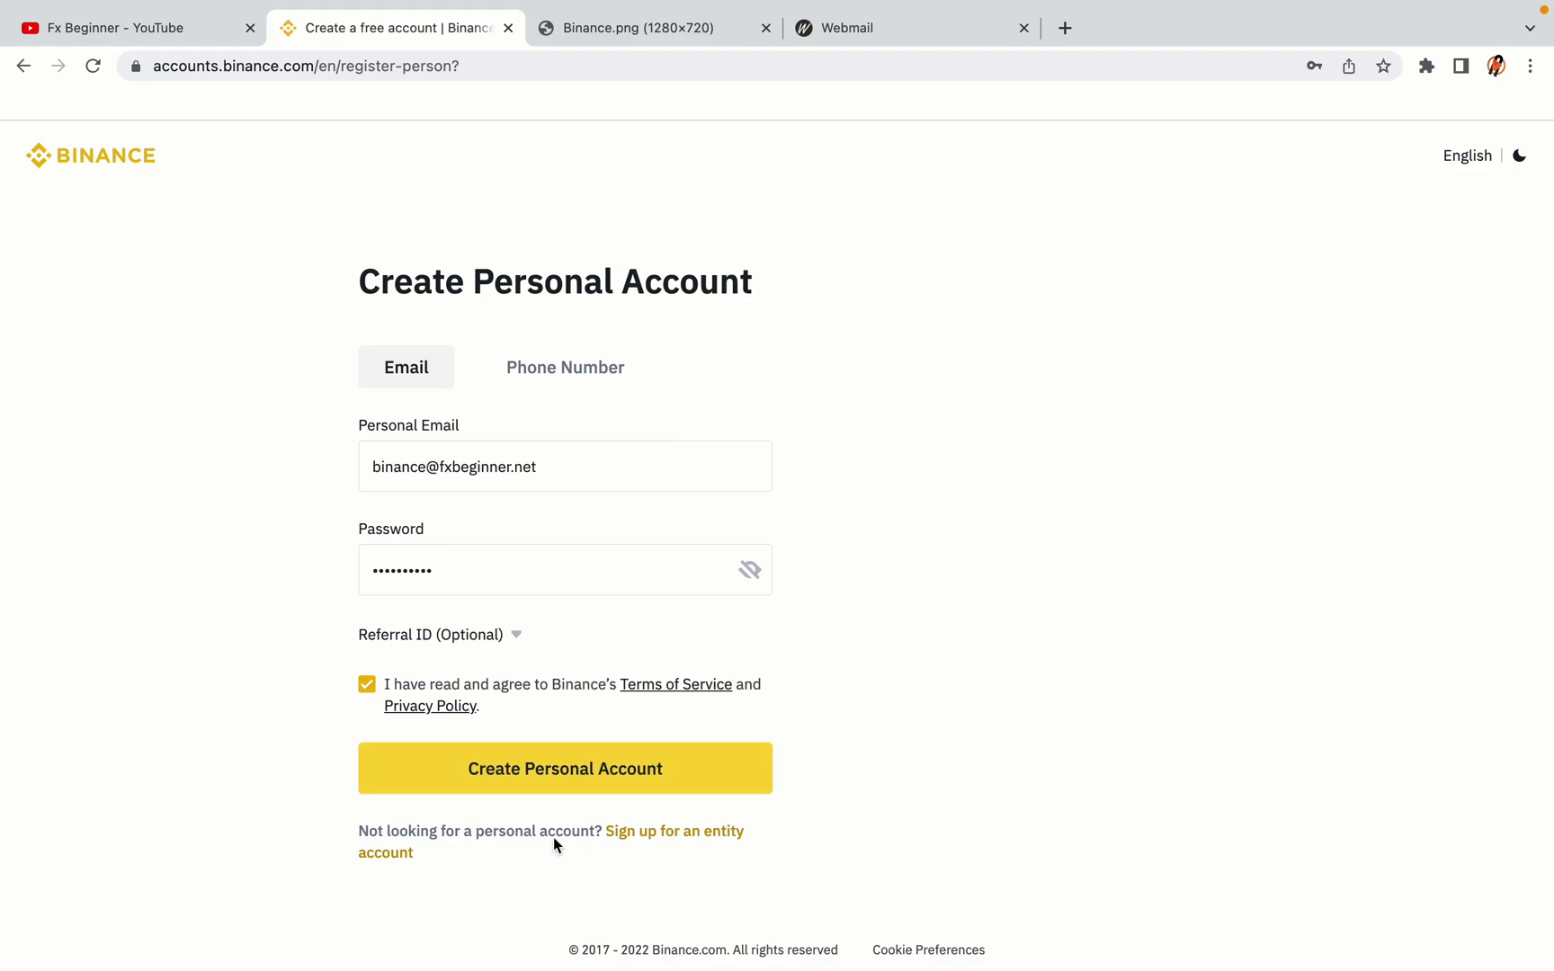
{"action": "left_click", "coordinate": [593, 779]}
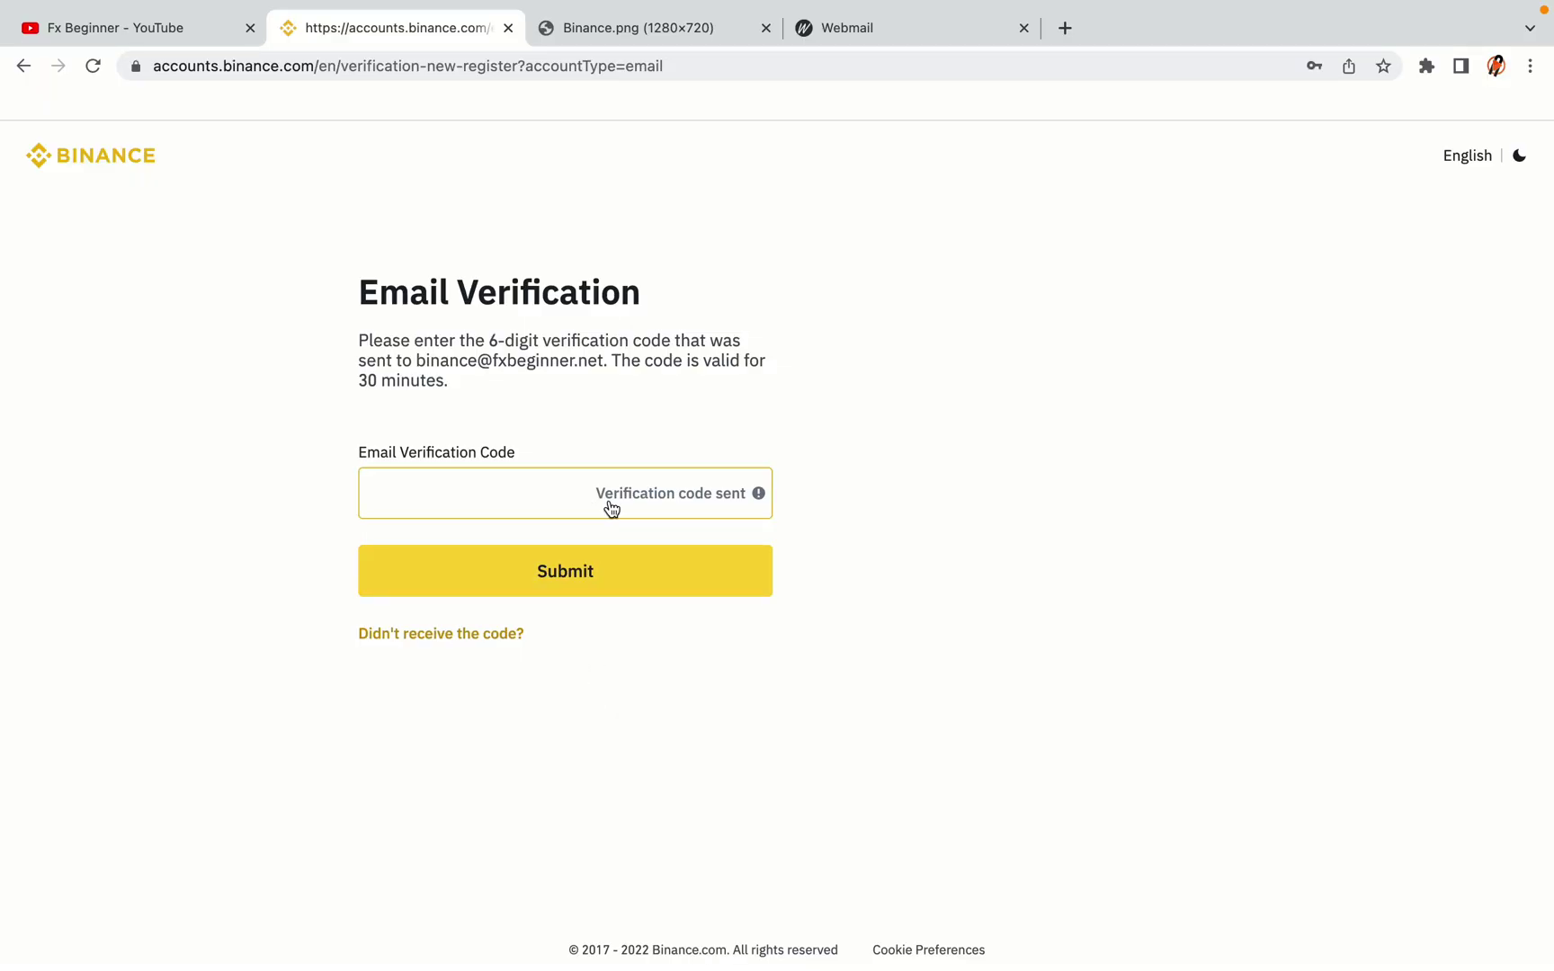
Step: Move the Webmail tab right after the Binance tab and show its inbox
{"action": "left_click_drag", "start_coordinate": [887, 34], "coordinate": [628, 33]}
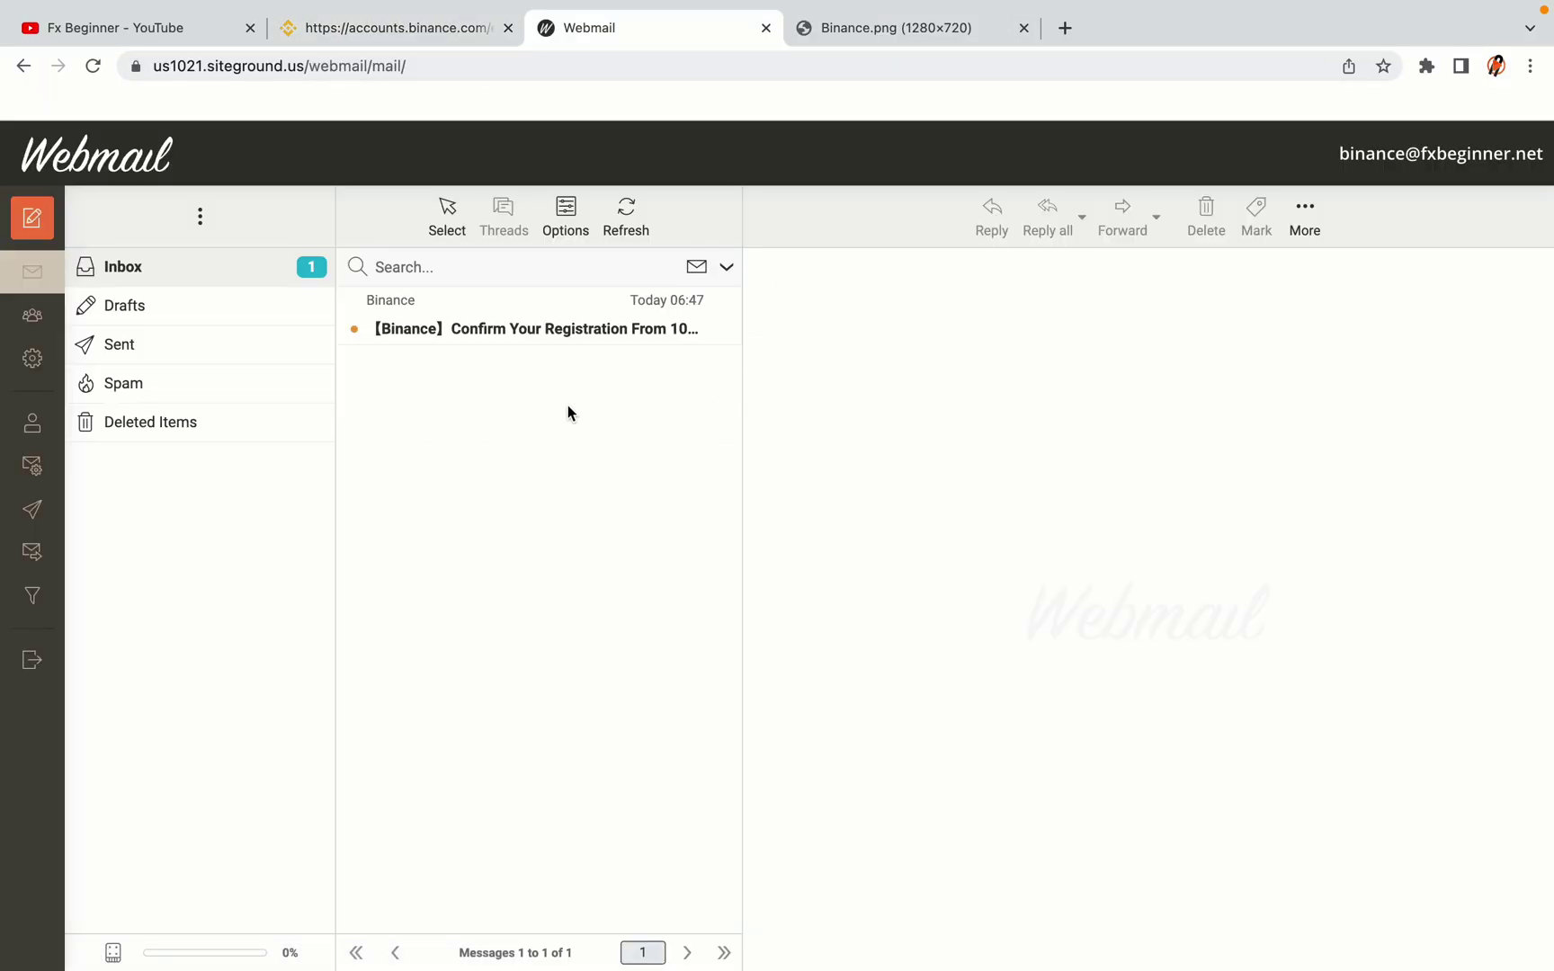
Step: Open the Binance 'Confirm Your Registration' email in Roundcube Webmail
{"action": "left_click", "coordinate": [539, 328]}
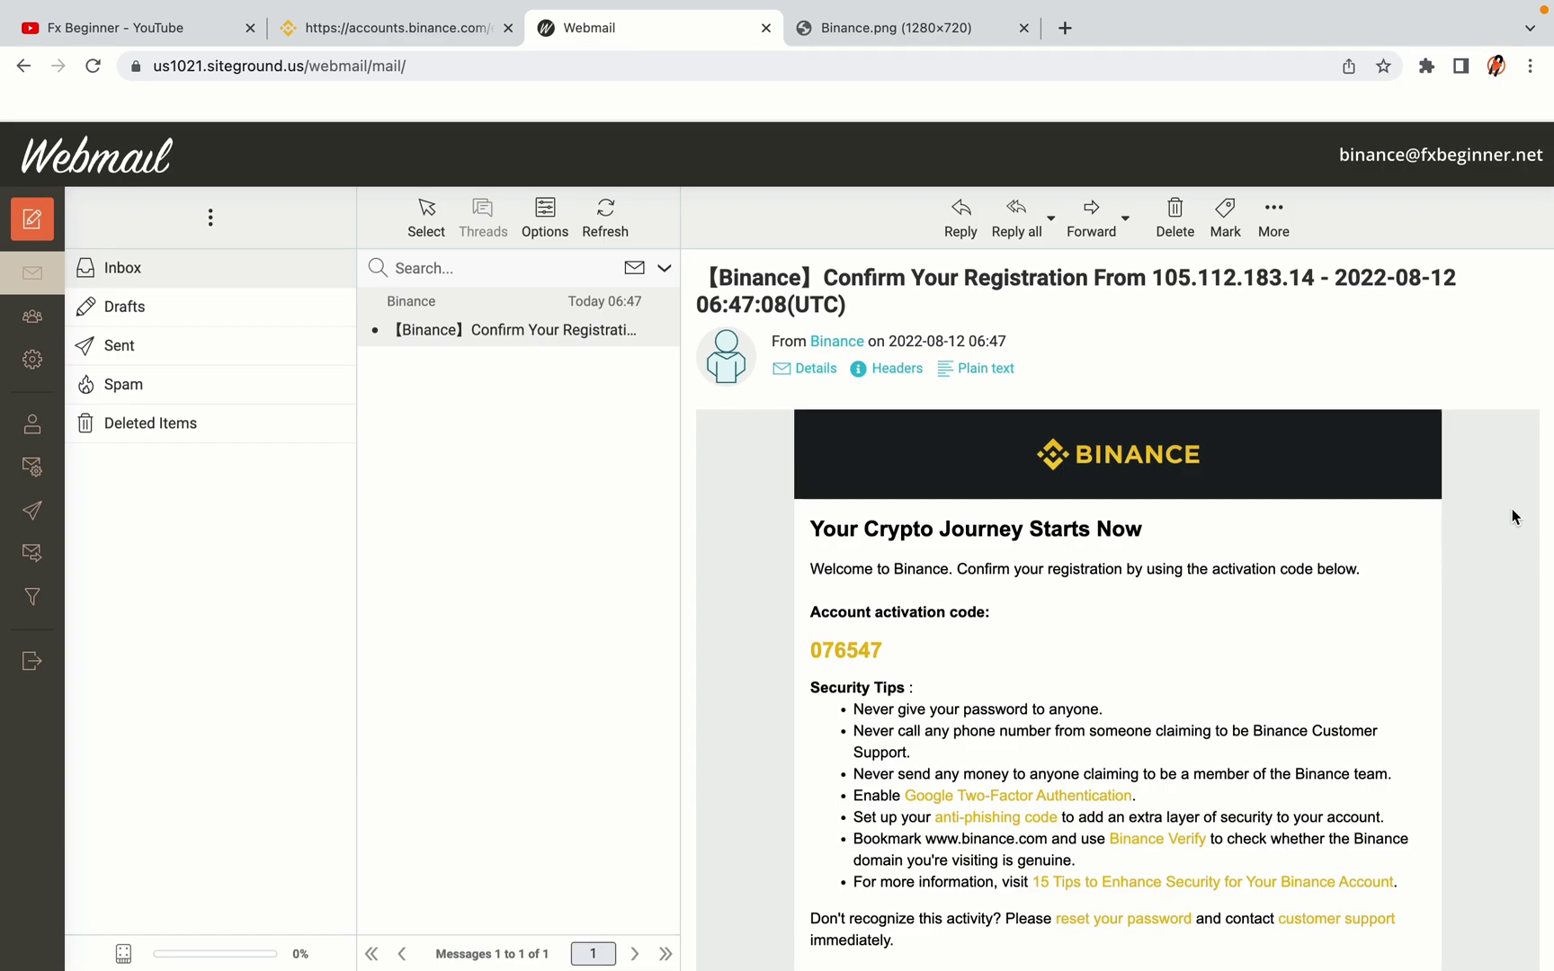
{"action": "scroll", "coordinate": [1165, 517], "scroll_direction": "down", "scroll_amount": 3}
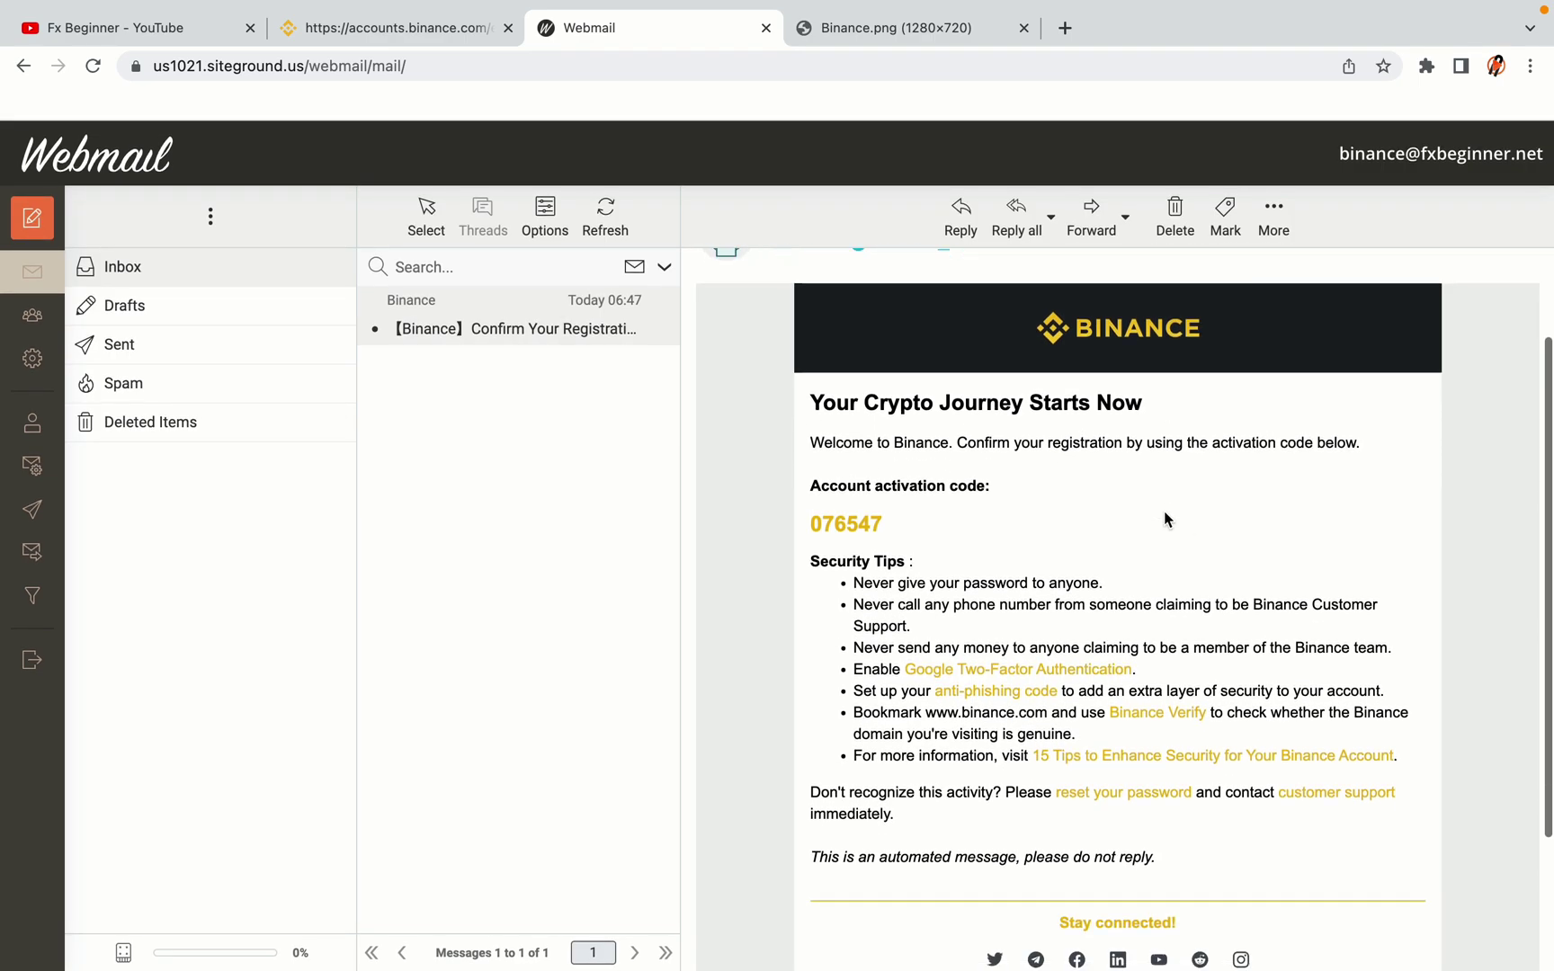
{"action": "scroll", "coordinate": [1164, 519], "scroll_direction": "up", "scroll_amount": 1}
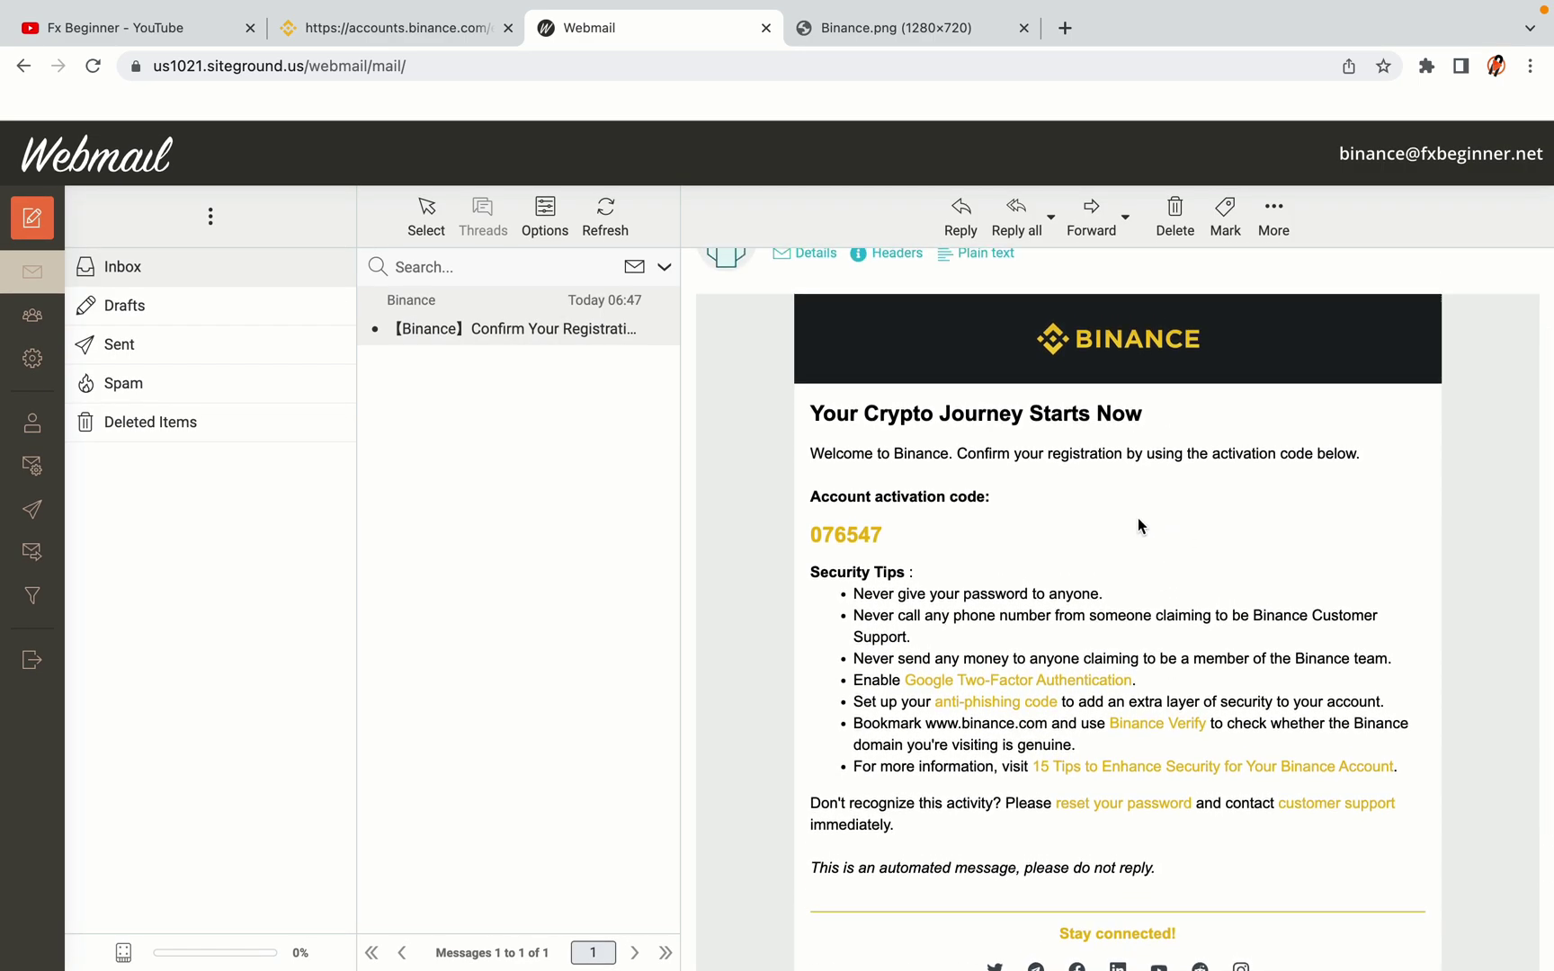
Step: Copy the account activation code from the email and return to the Binance tab
{"action": "left_click_drag", "start_coordinate": [810, 534], "coordinate": [882, 533]}
{"action": "left_click", "coordinate": [855, 534]}
{"action": "left_click_drag", "start_coordinate": [810, 534], "coordinate": [875, 534]}
{"action": "right_click", "coordinate": [866, 534]}
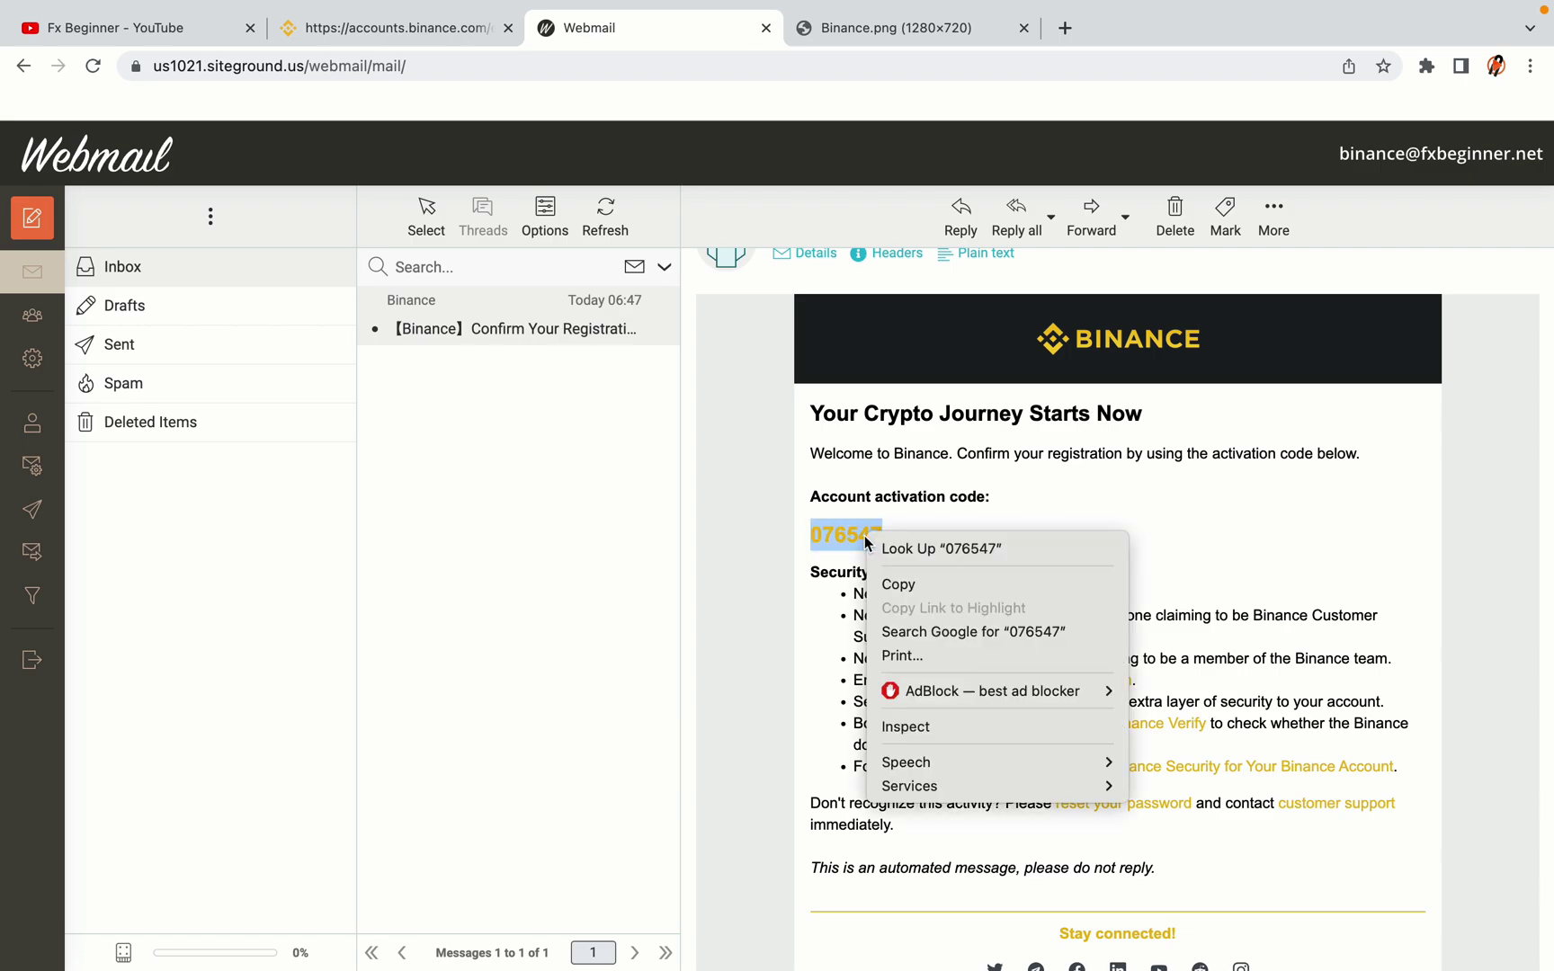
{"action": "left_click", "coordinate": [888, 580]}
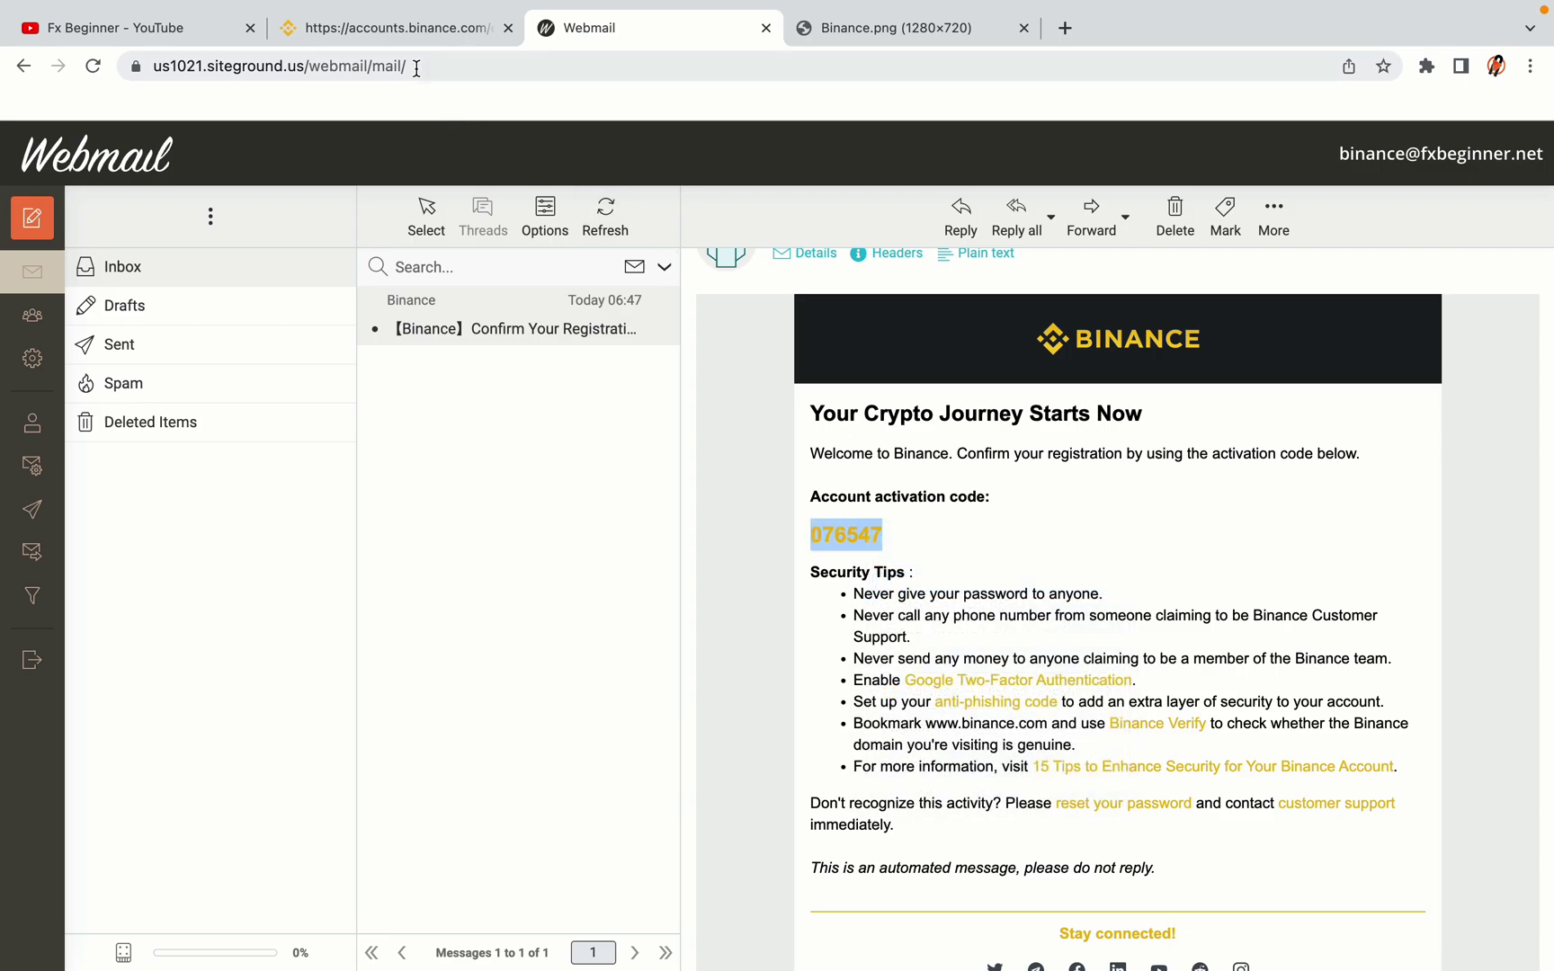
{"action": "left_click", "coordinate": [405, 28]}
Step: Paste the copied activation code into the Email Verification Code field to verify the account
{"action": "left_click", "coordinate": [490, 486]}
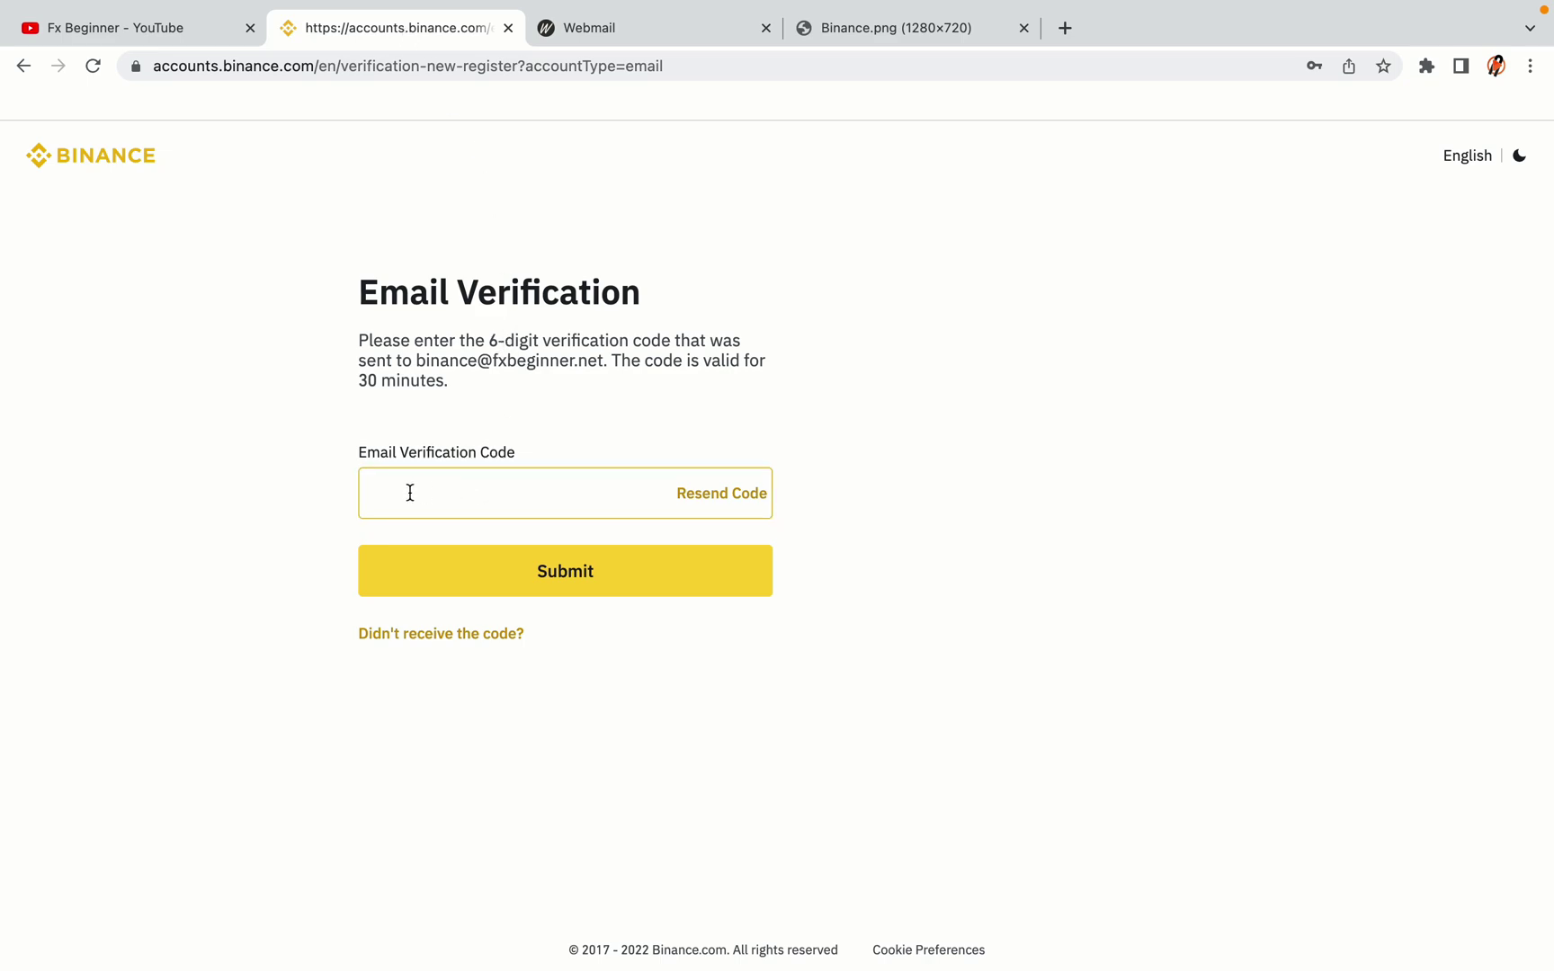
{"action": "left_click", "coordinate": [472, 488]}
{"action": "key", "text": "ctrl+v"}
{"action": "left_click", "coordinate": [275, 460]}
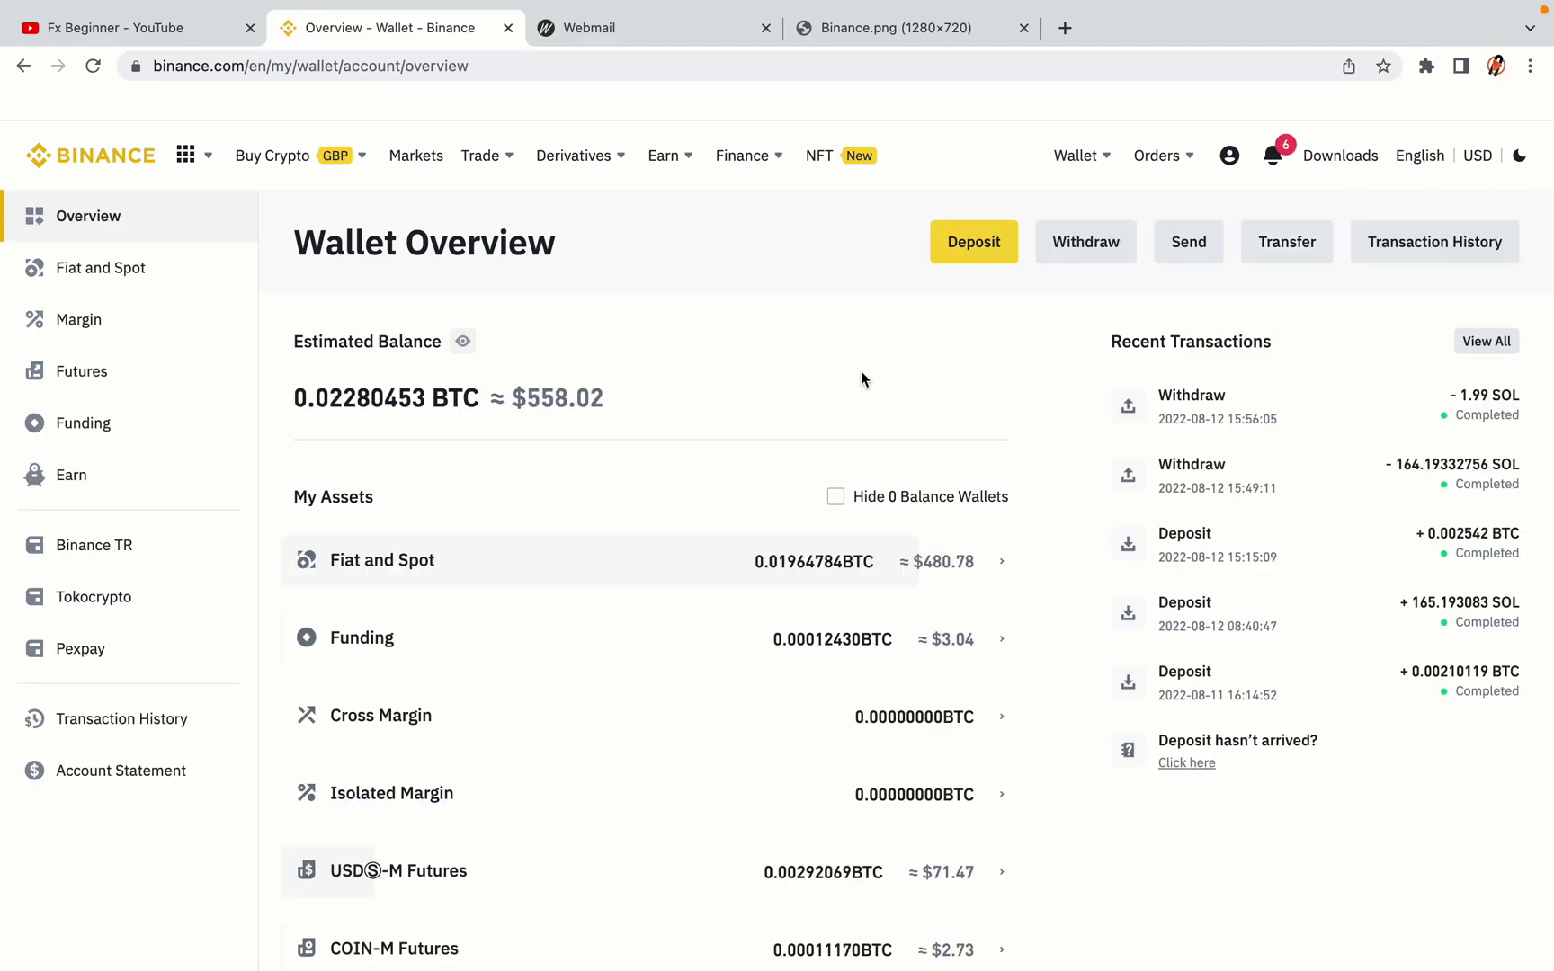
Step: Look over the Wallet Overview page, then bring up the Buy Crypto payment methods for GBP
{"action": "scroll", "coordinate": [957, 422], "scroll_direction": "down", "scroll_amount": 6}
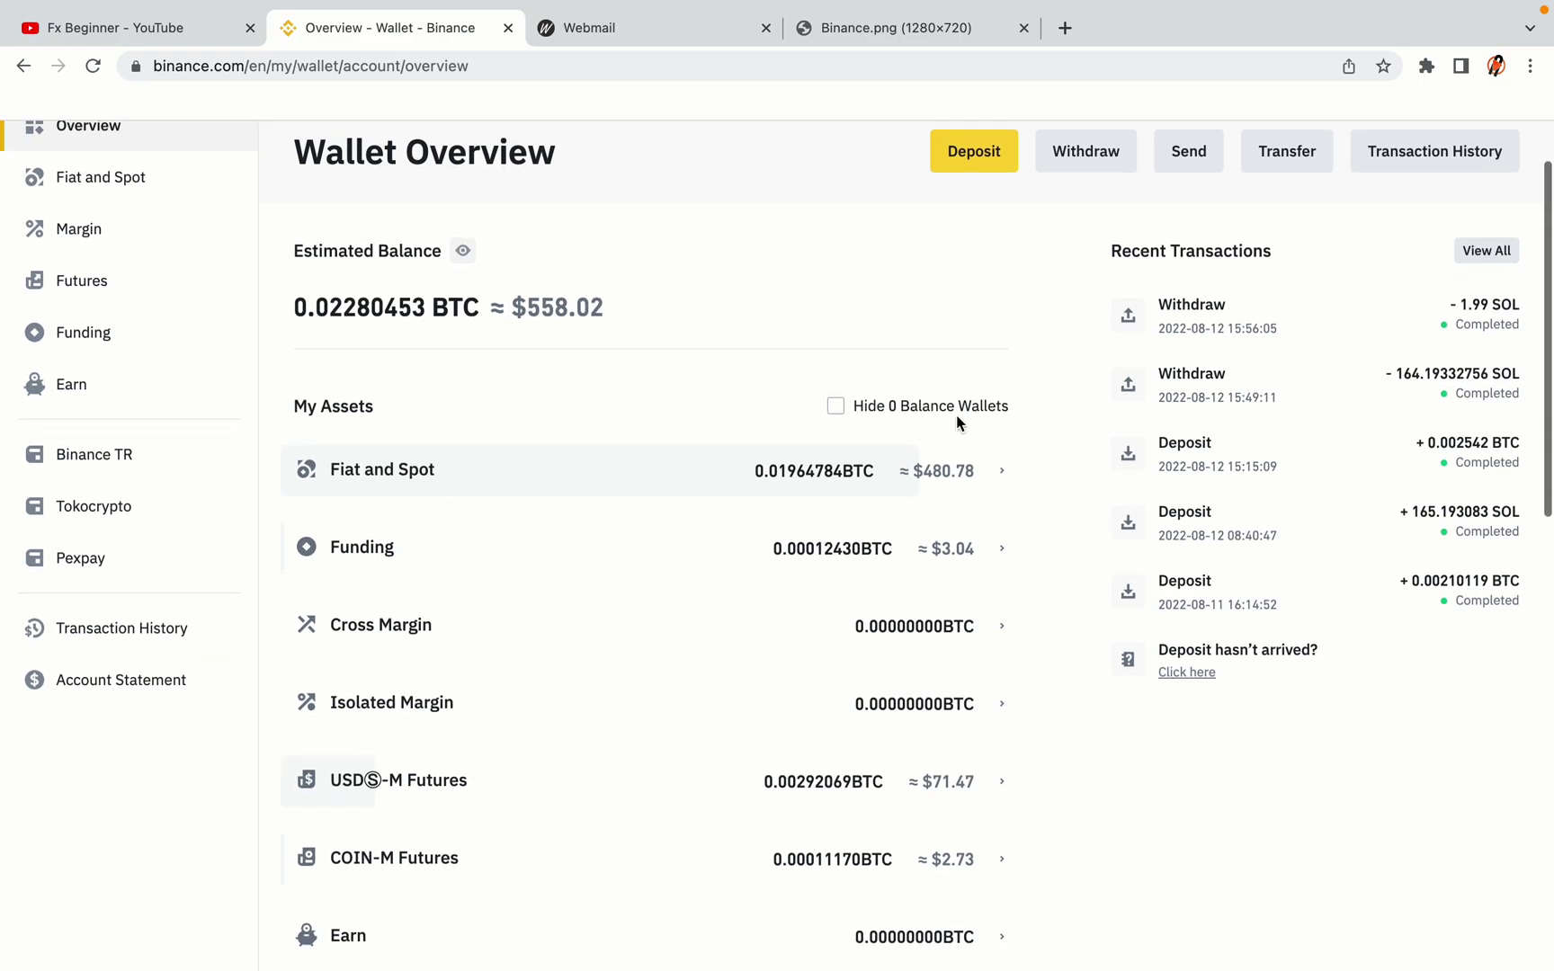
{"action": "scroll", "coordinate": [959, 423], "scroll_direction": "up", "scroll_amount": 6}
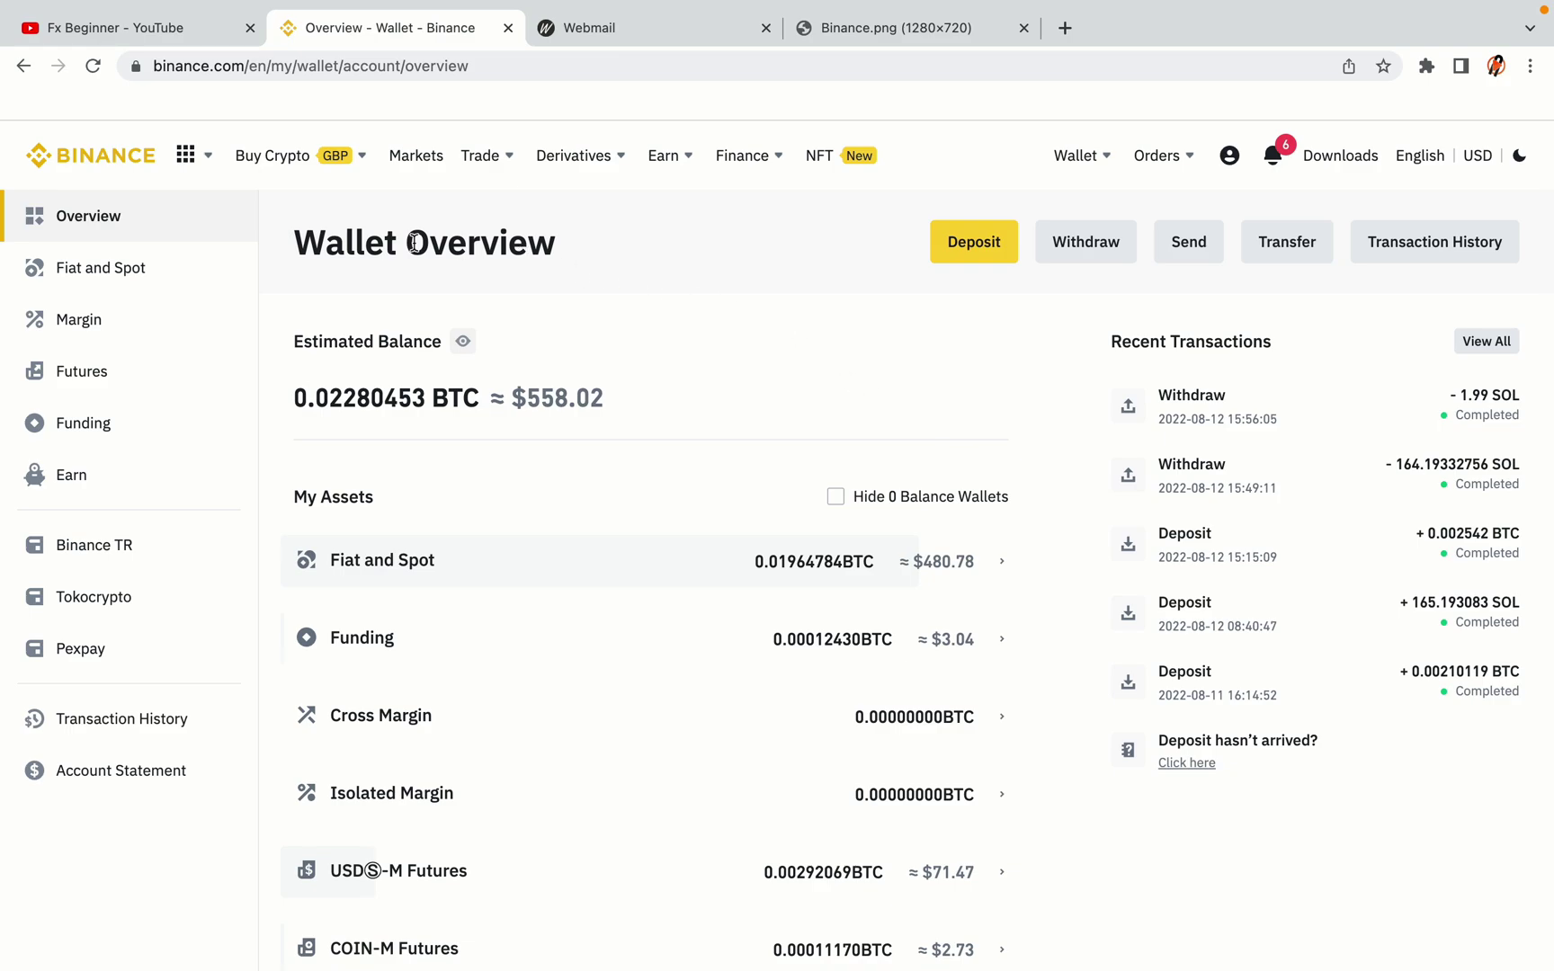
{"action": "mouse_move", "coordinate": [297, 157]}
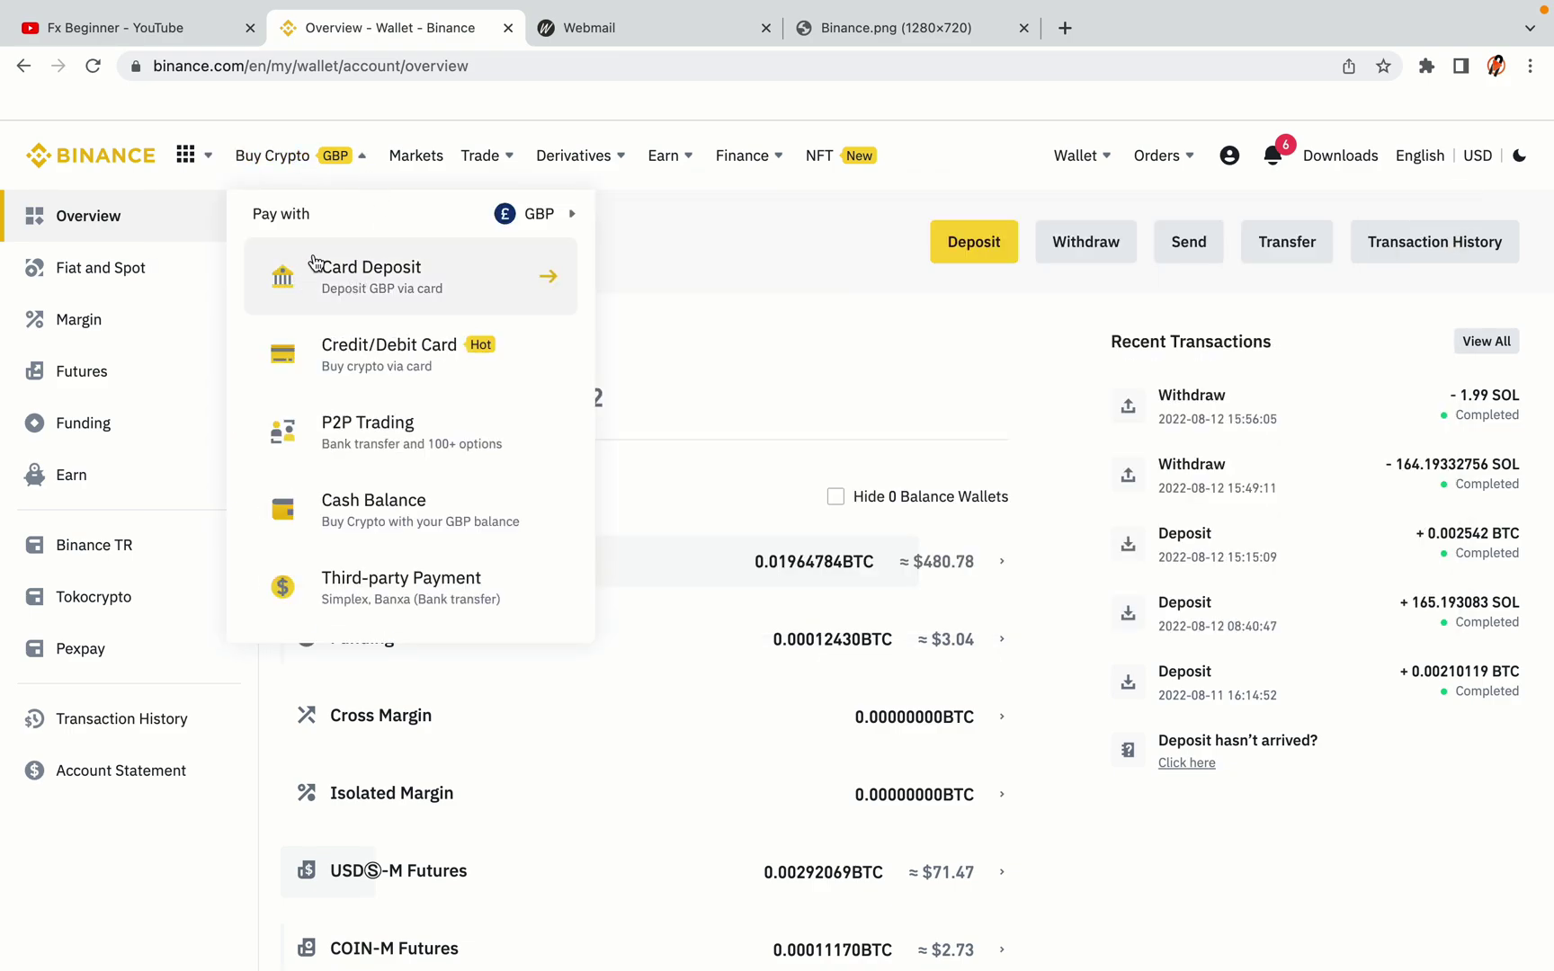